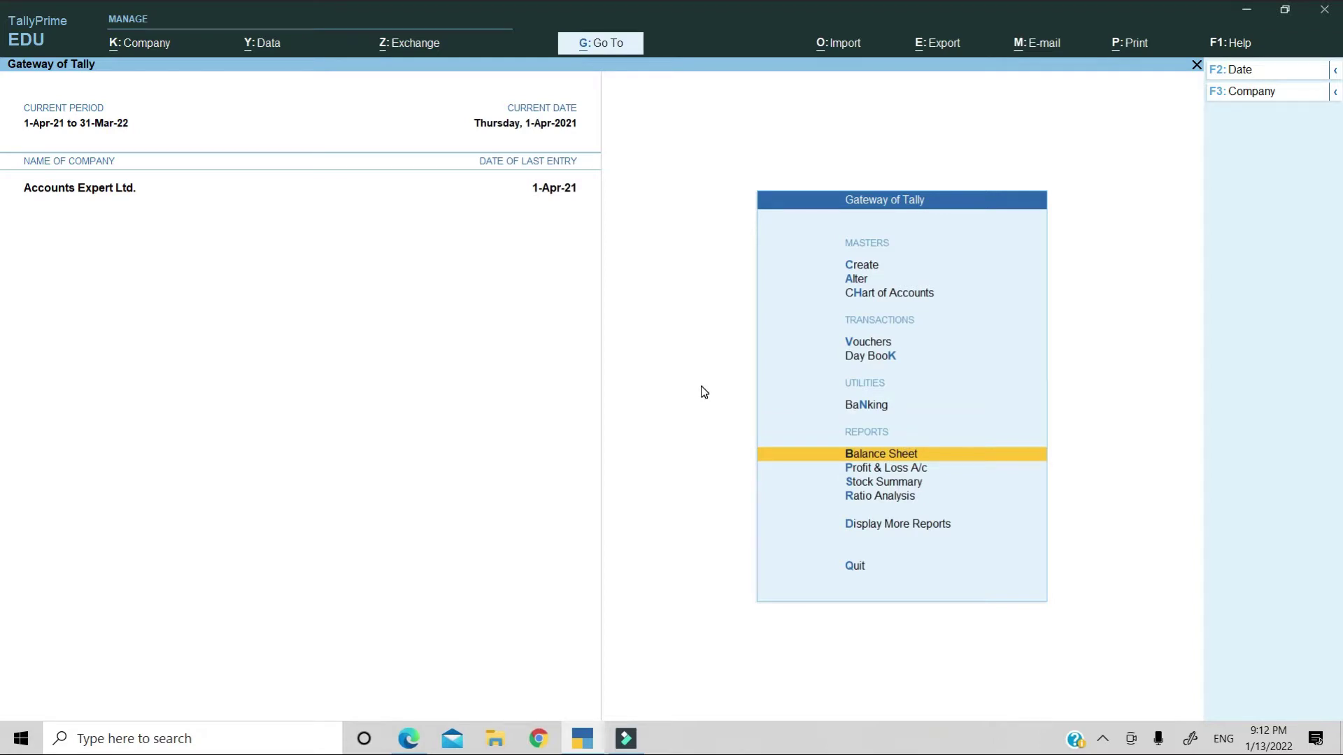
Open the Balance Sheet report for Accounts Expert Ltd. from Gateway of Tally.
key(Down)
key(Up)
key(Return)
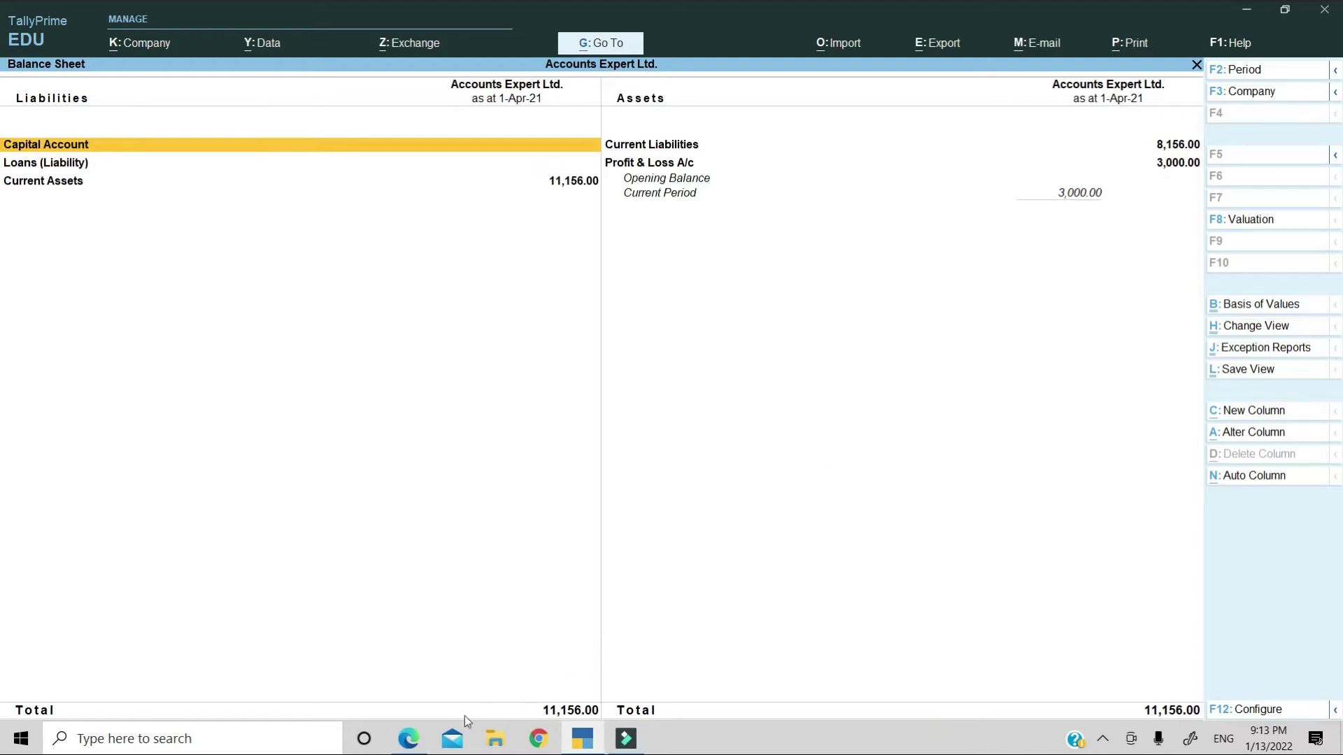
Launch the browser, search for the Gmail login, and open the signed-in account's menu.
click(409, 739)
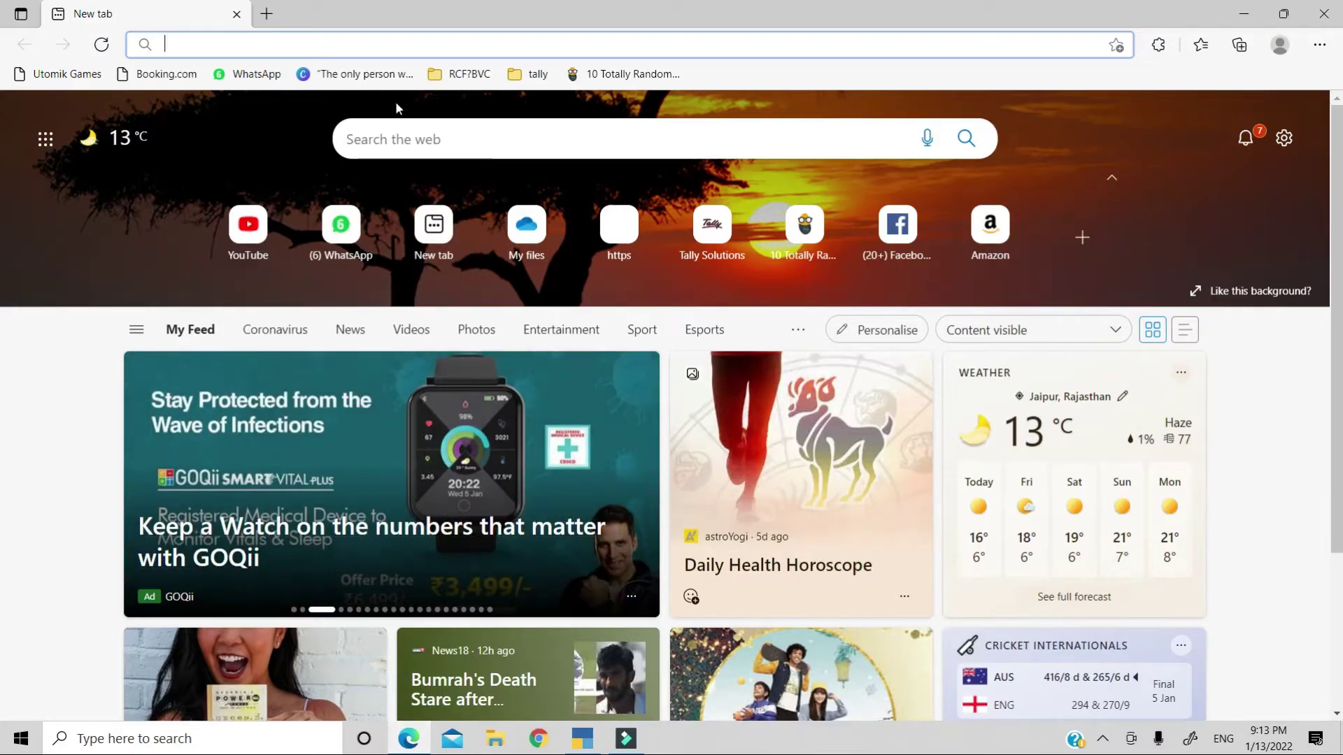
text(gma)
key(Return)
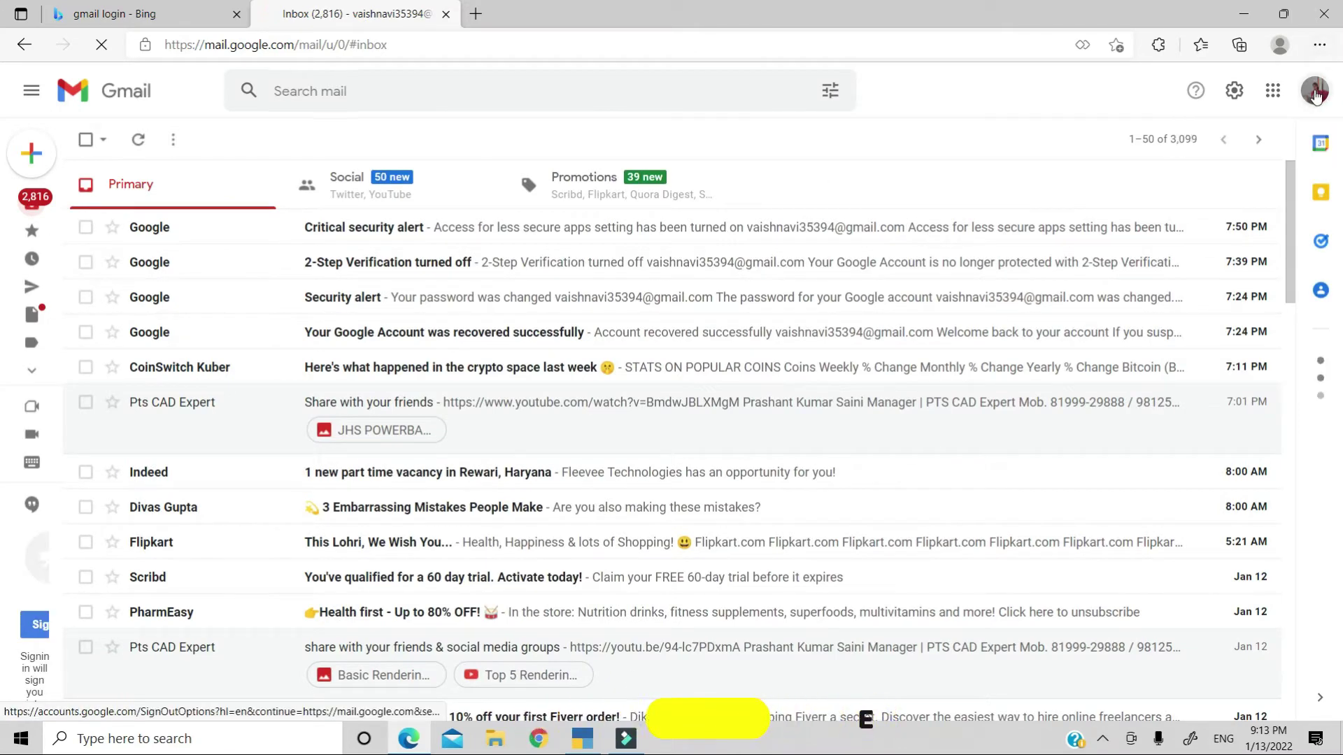
click(1316, 94)
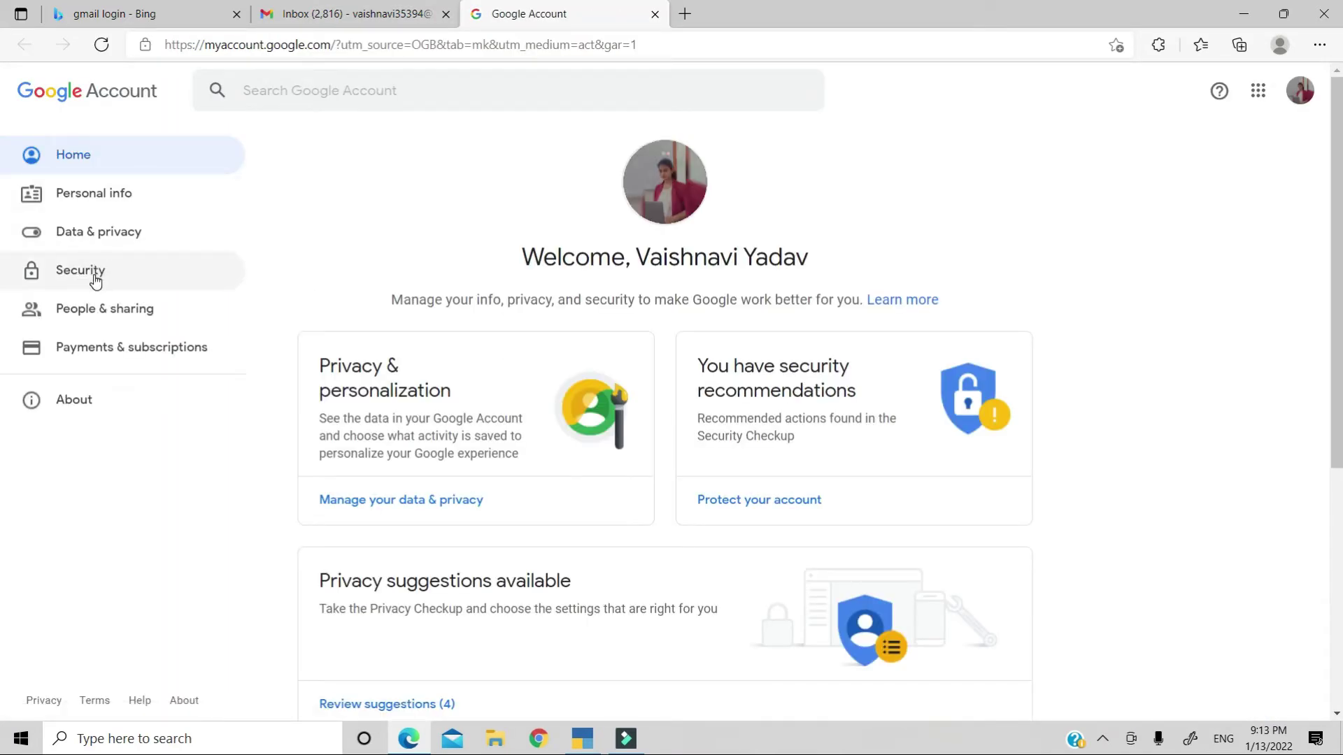
Switch Allow less secure apps to ON under Security, then close the Google Account tab.
click(96, 278)
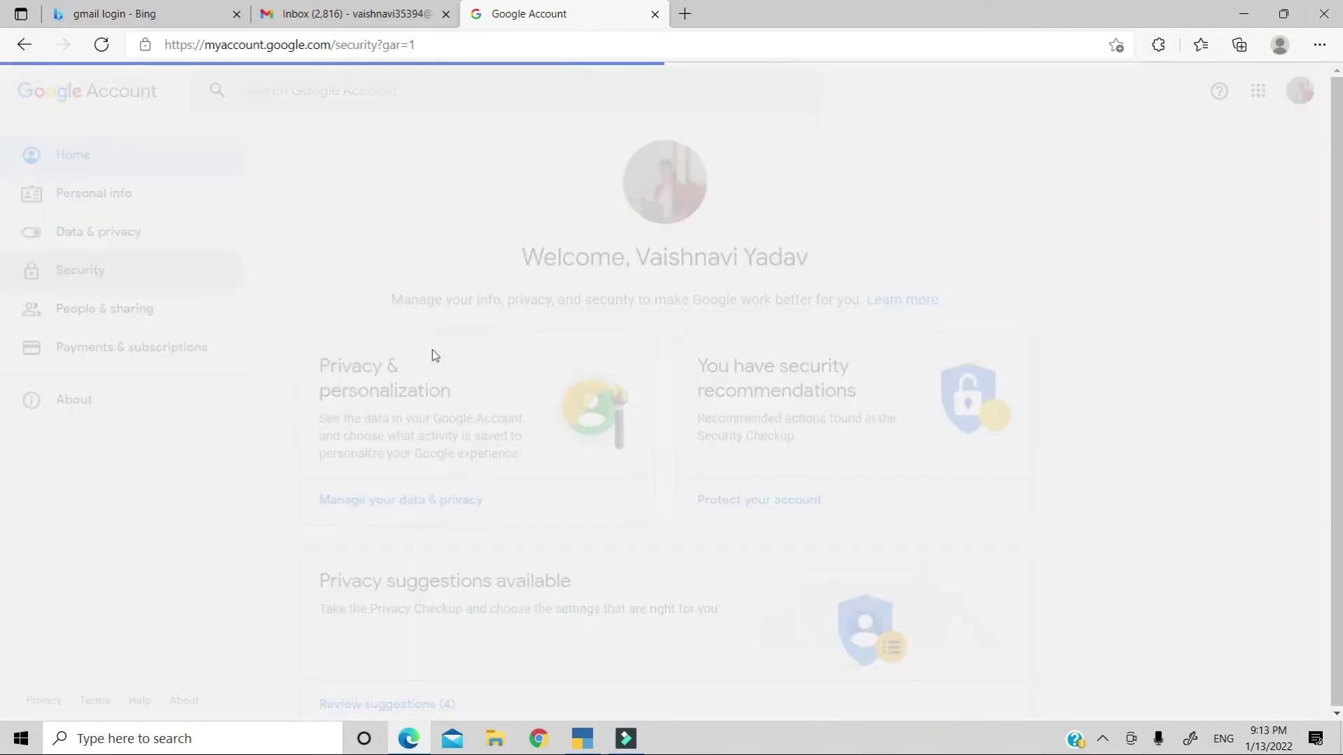
scroll(448, 458, down, 15)
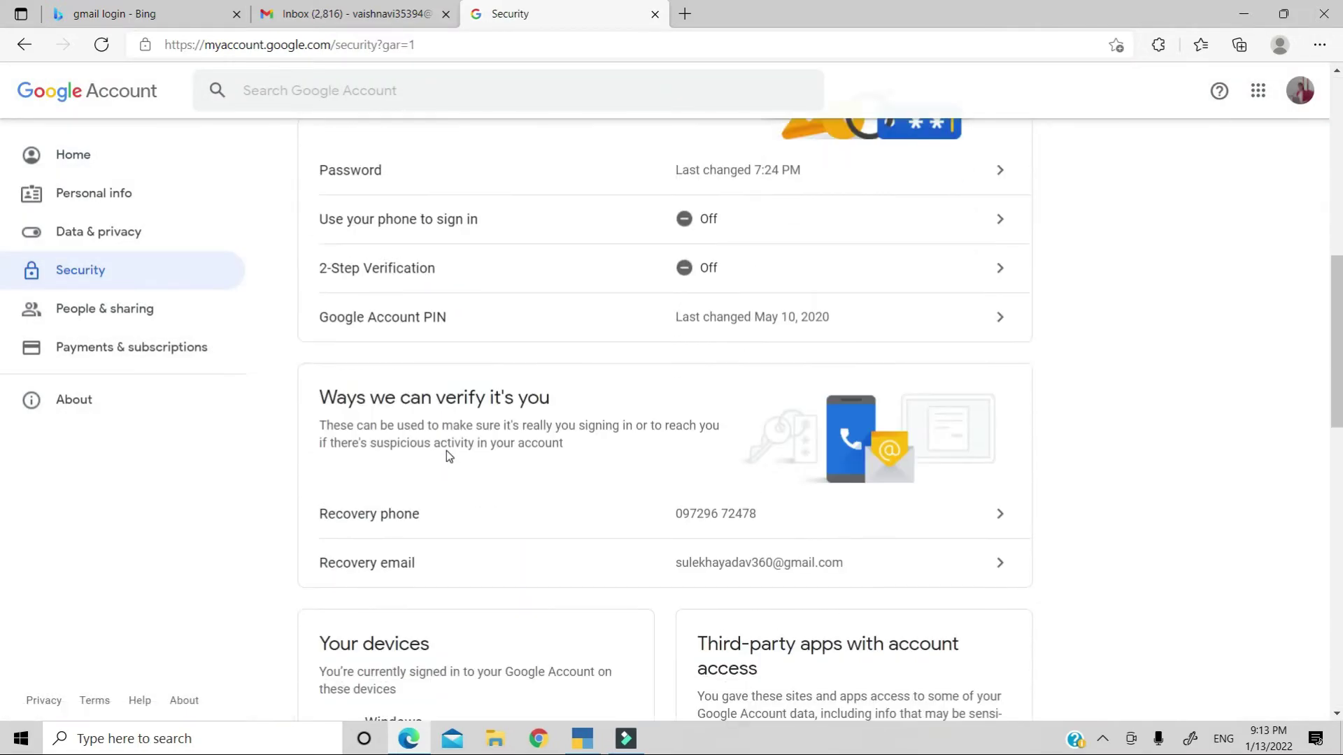
scroll(448, 457, down, 5)
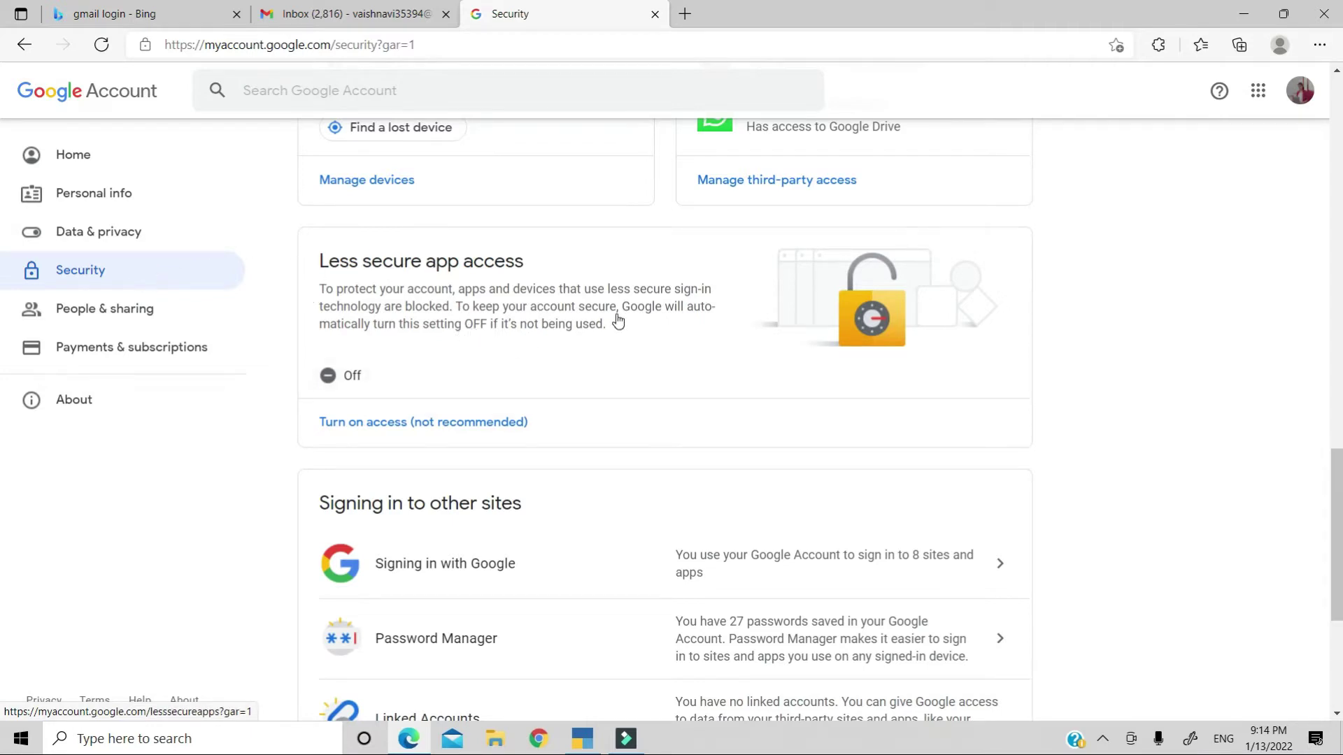
scroll(618, 321, up, 10)
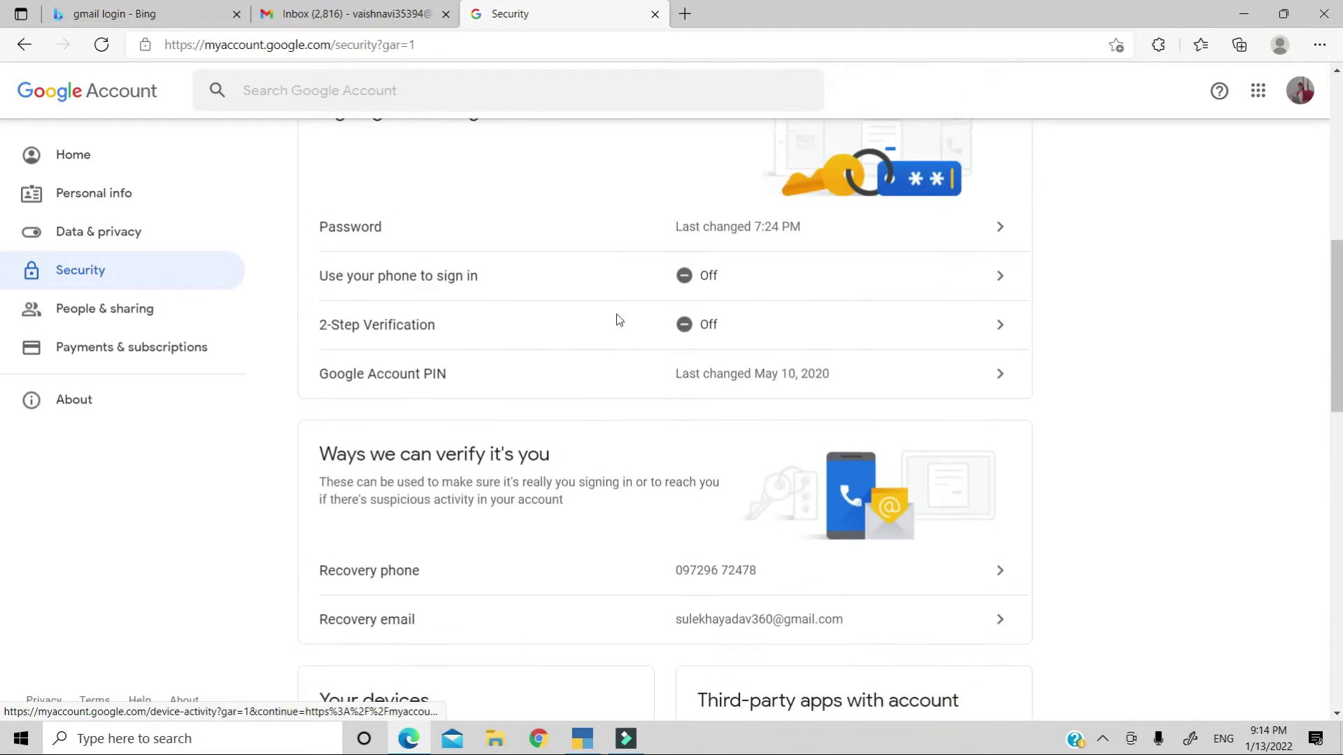
scroll(618, 320, up, 3)
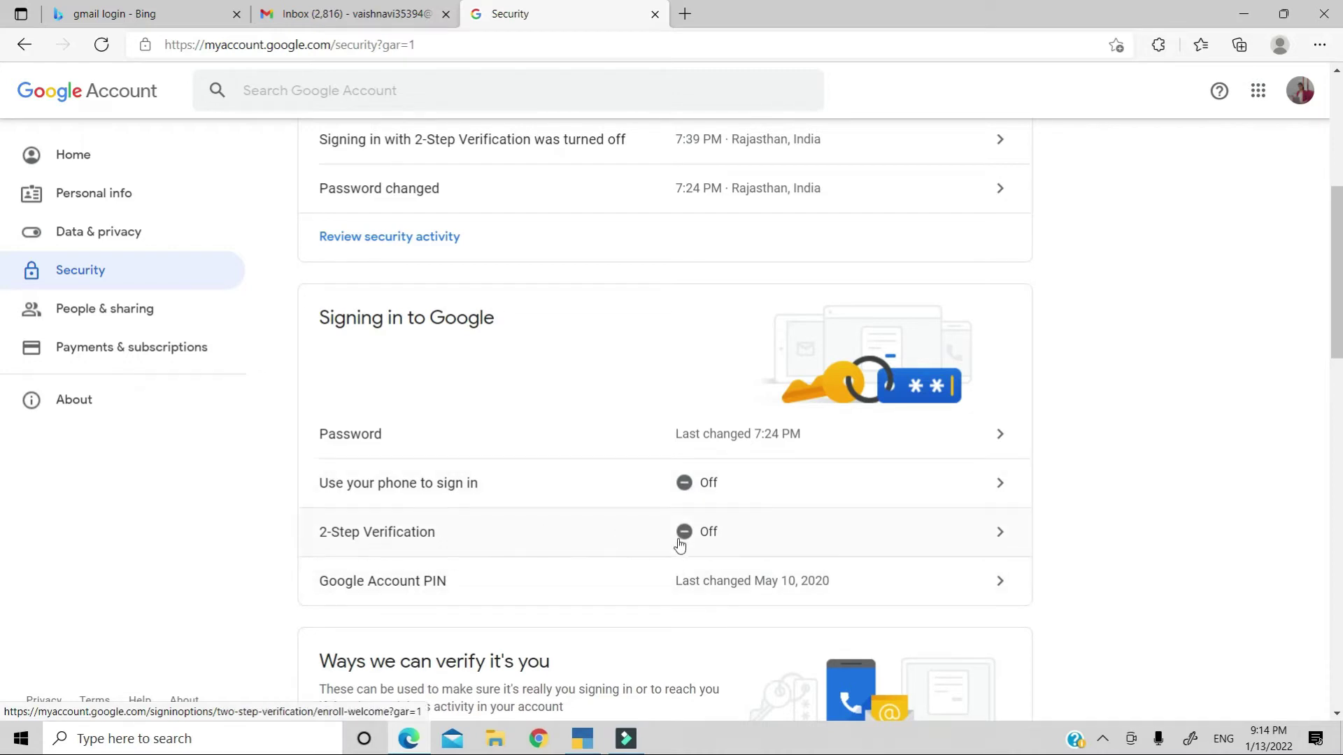
scroll(483, 610, down, 15)
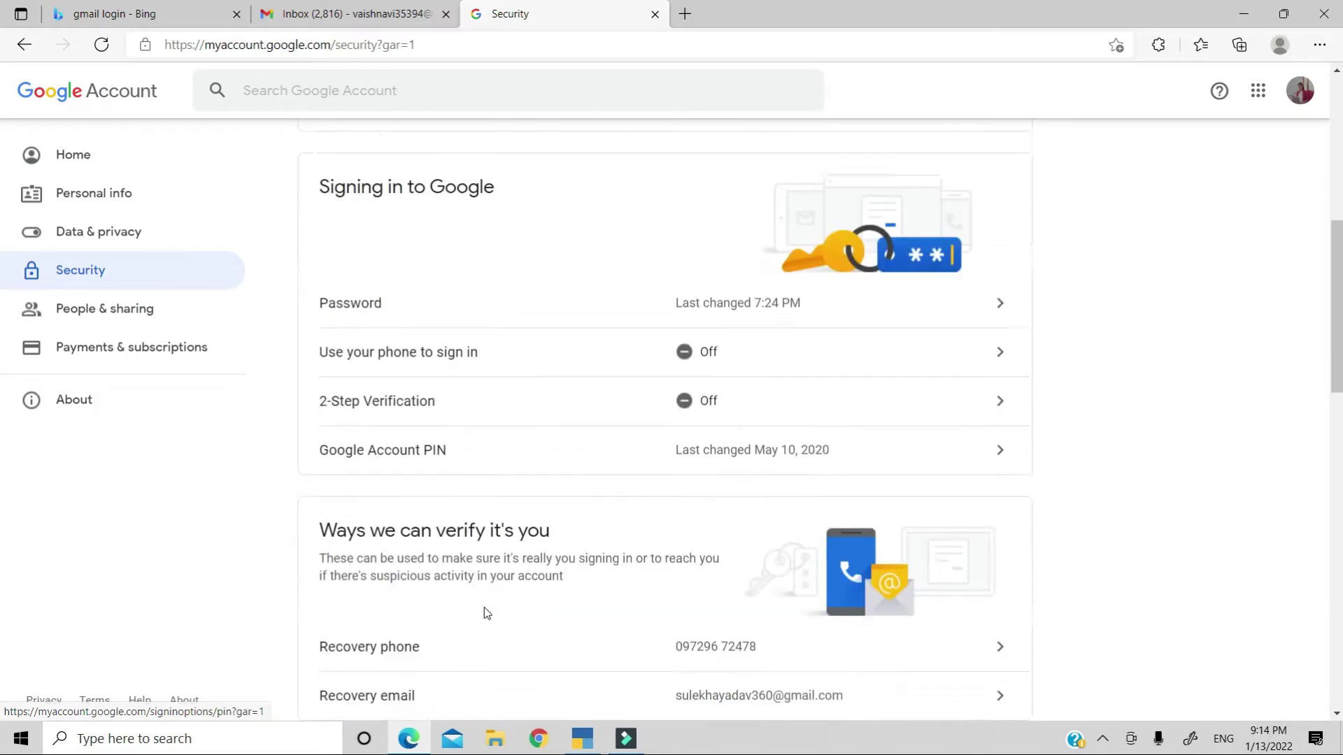
scroll(485, 613, up, 5)
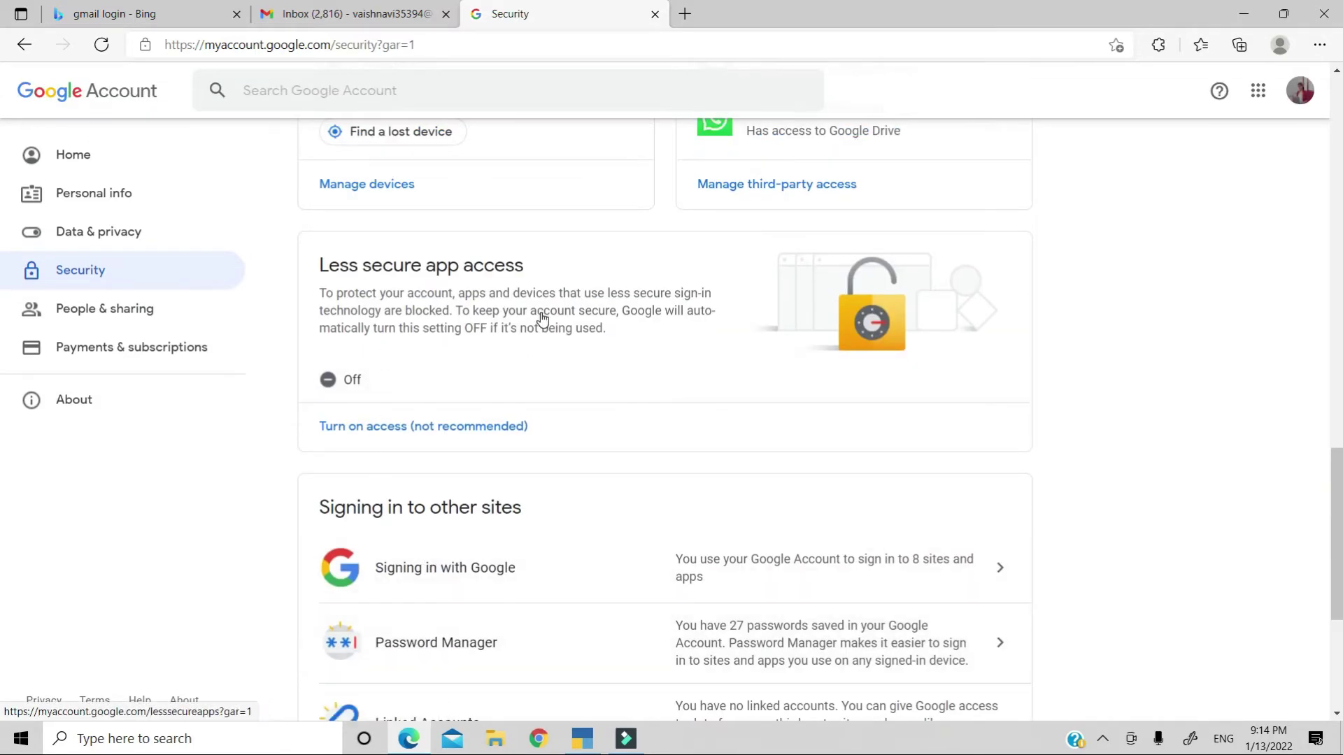
click(377, 430)
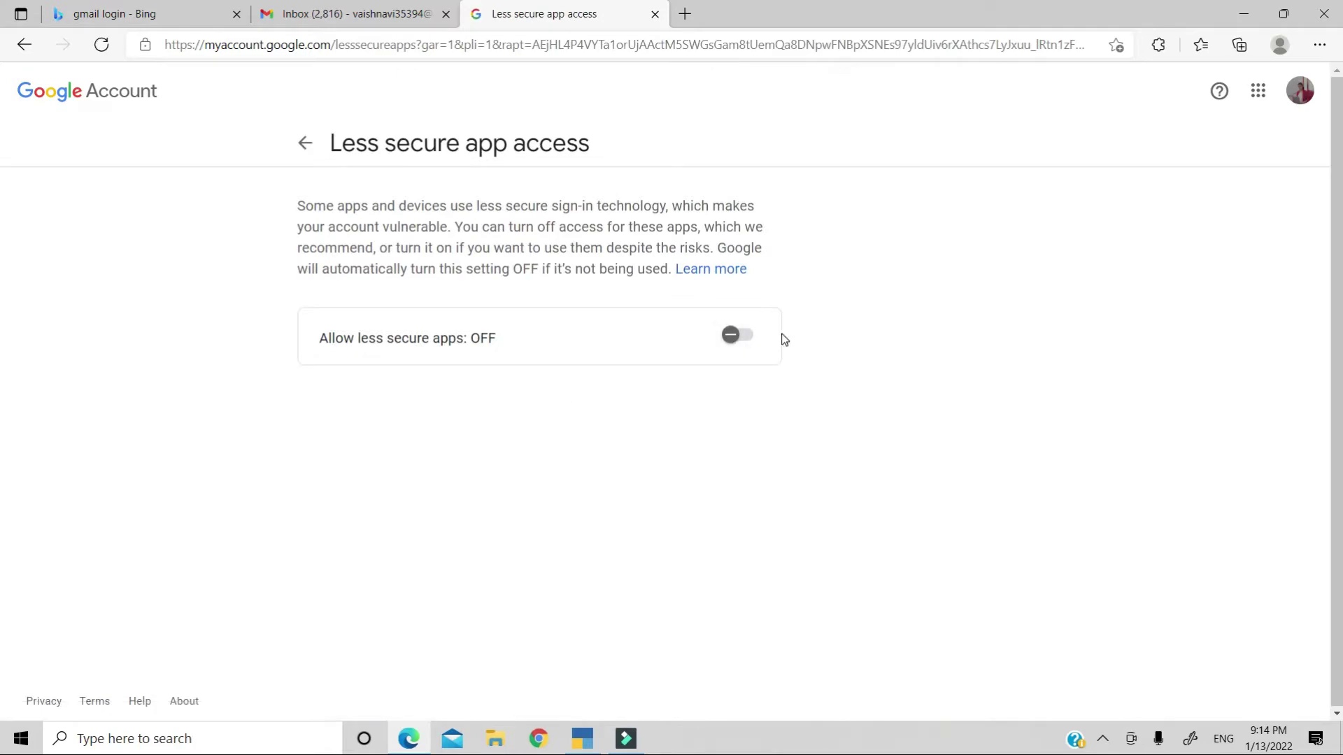
click(744, 339)
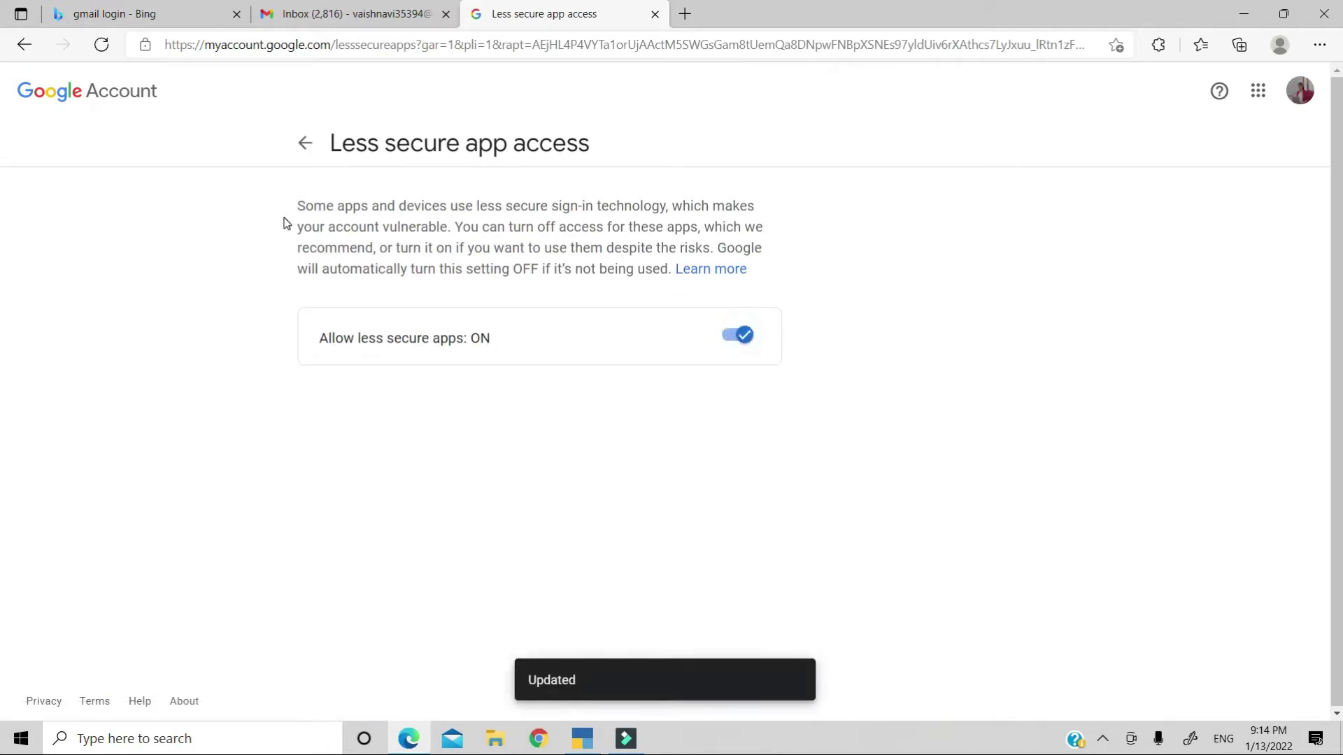
click(655, 15)
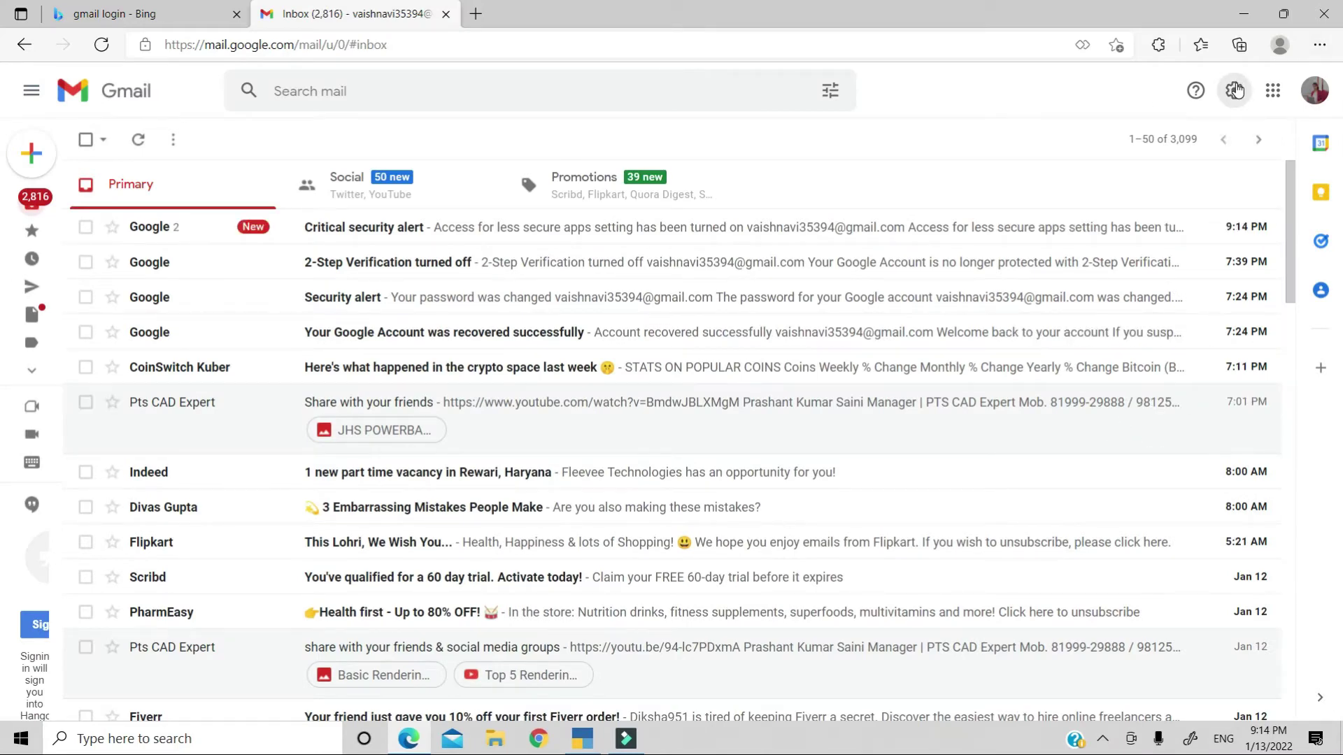
Select Enable IMAP under Forwarding and POP/IMAP in Gmail settings and save changes.
click(1235, 90)
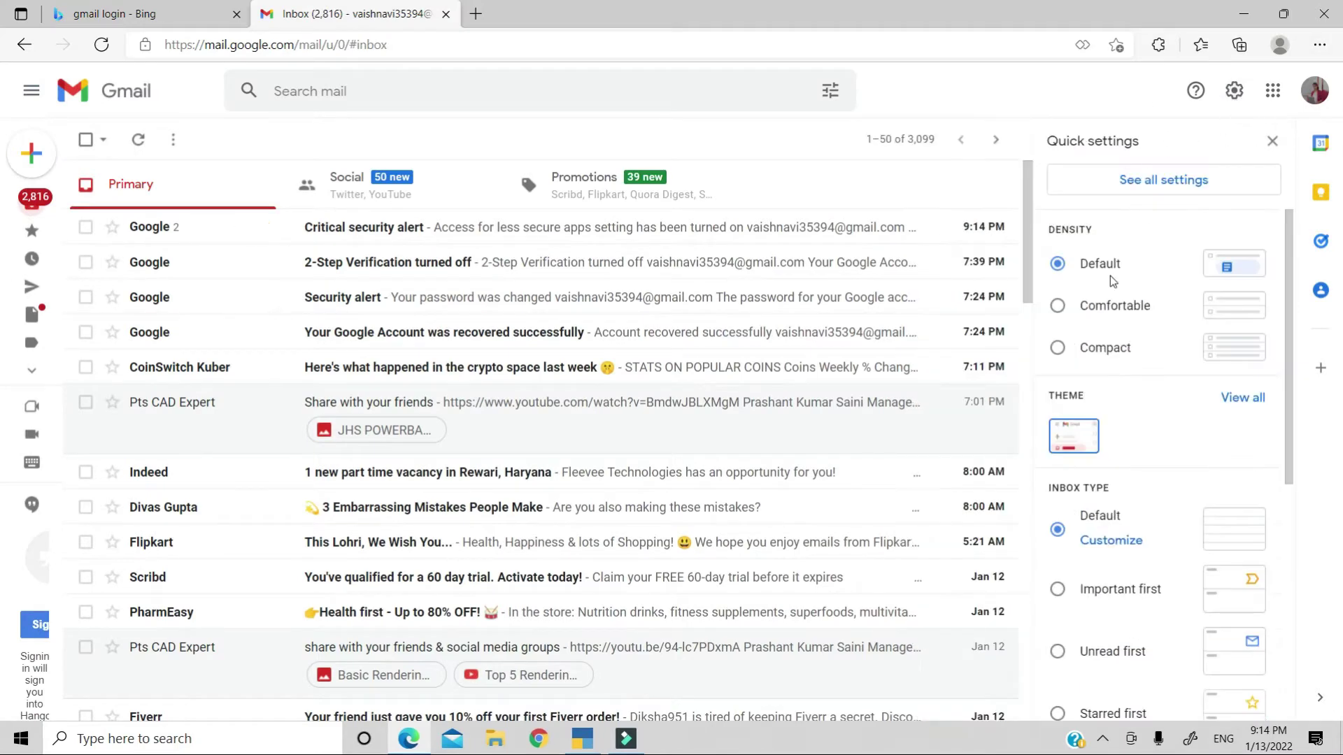
click(1164, 180)
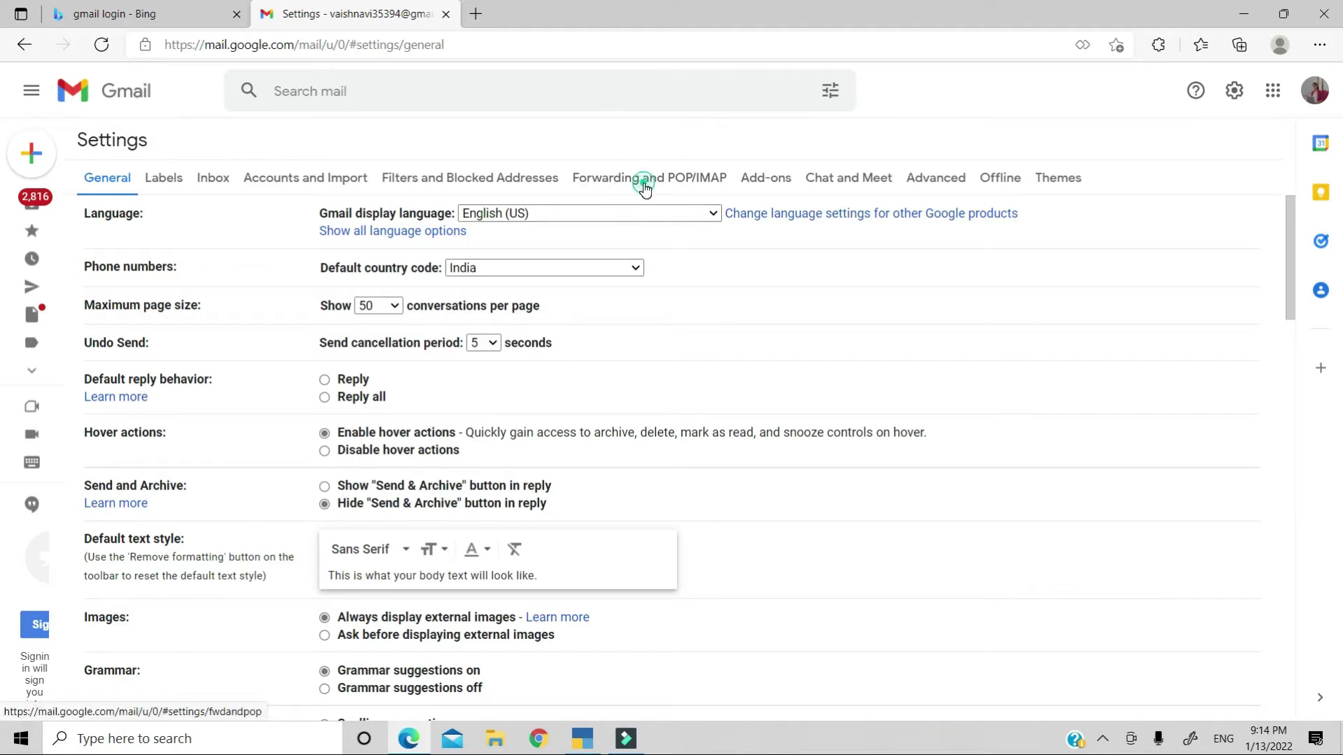
click(644, 183)
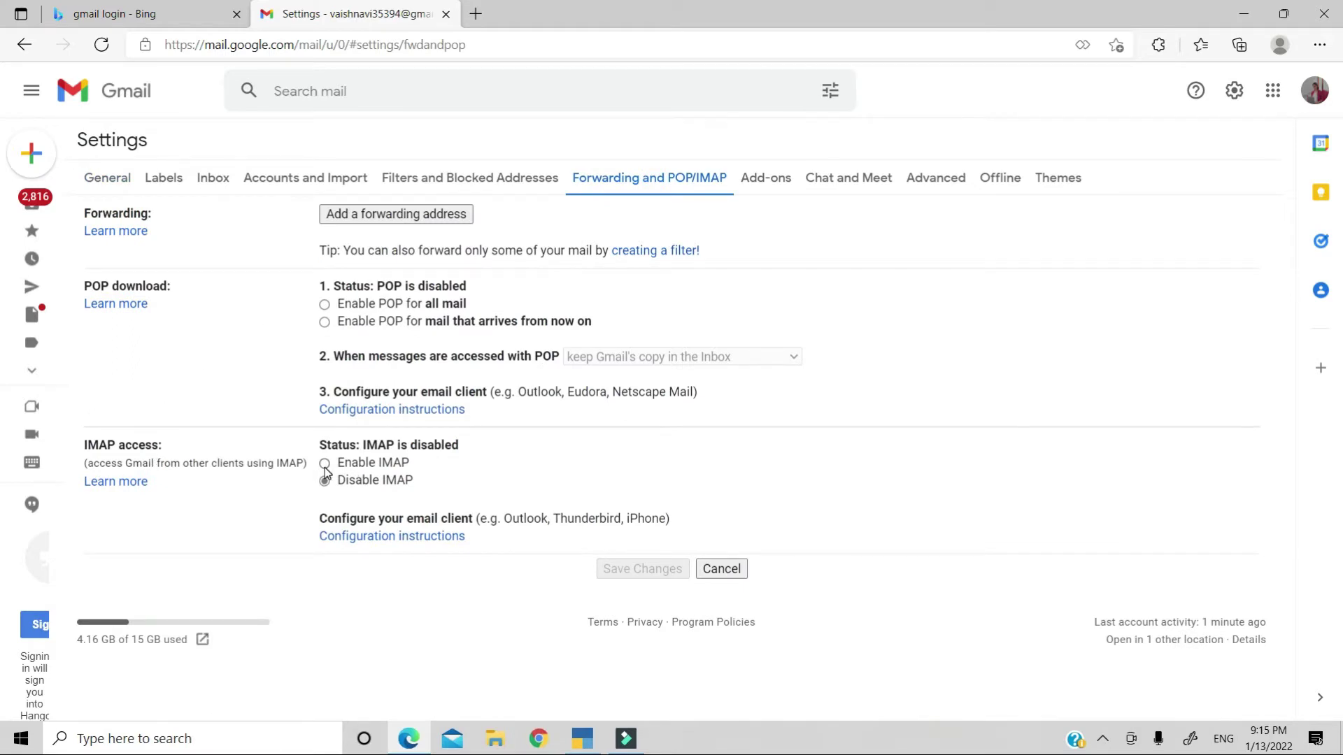
click(325, 464)
scroll(627, 606, down, 3)
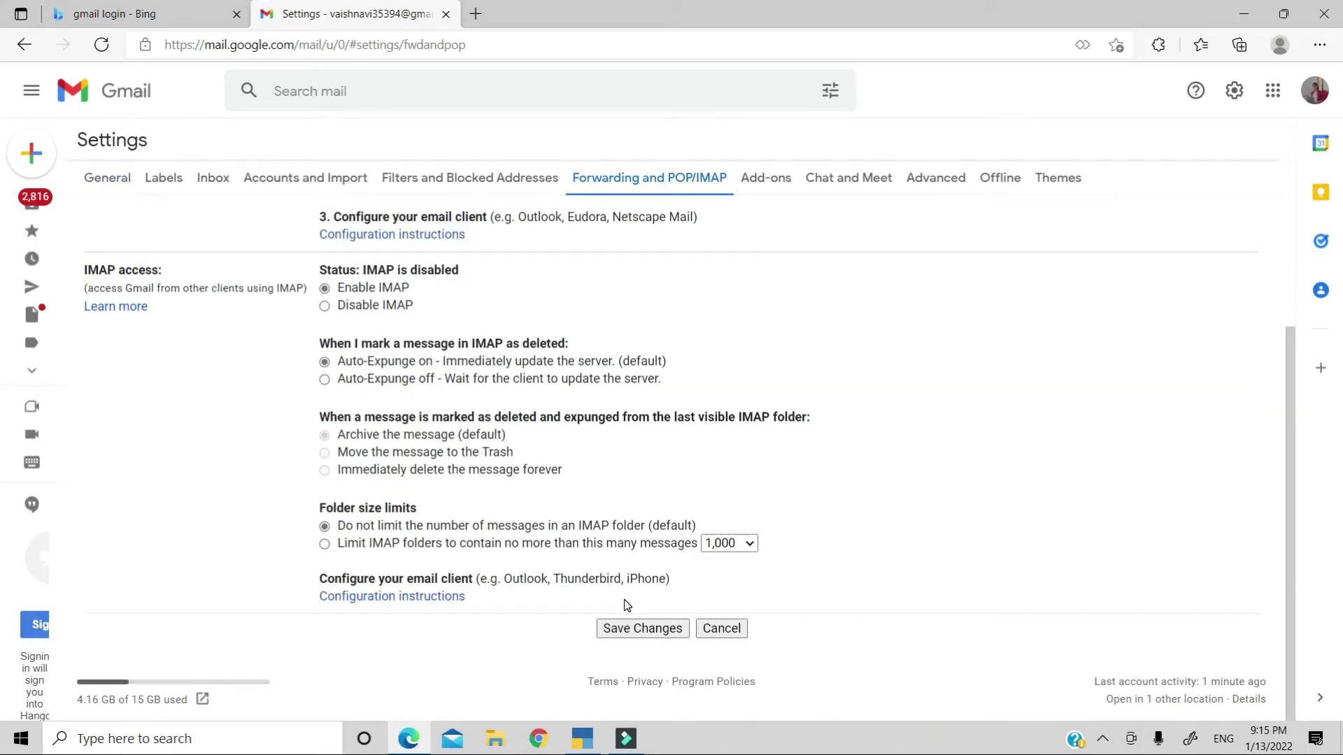
click(622, 638)
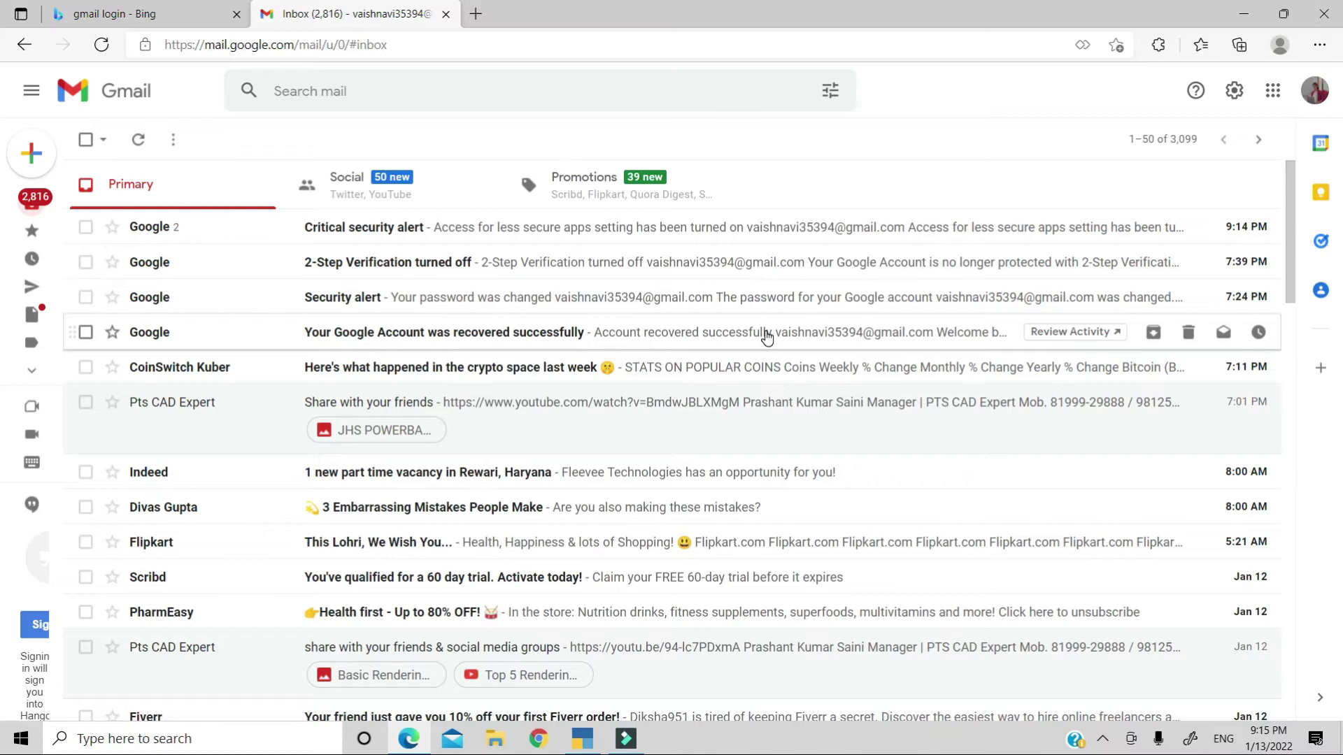
Minimize the browser and bring up TallyPrime's E-mail options on the Balance Sheet with Alt+M.
click(1239, 11)
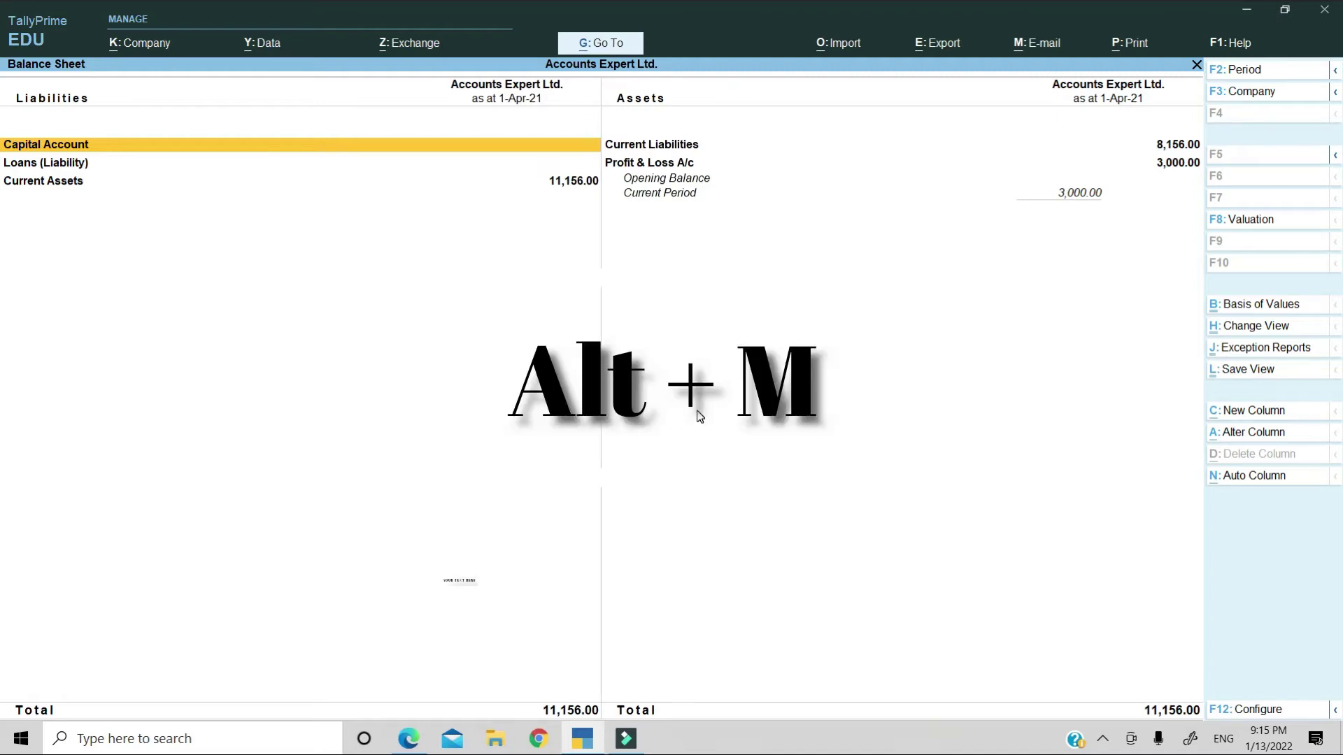
key(alt+m)
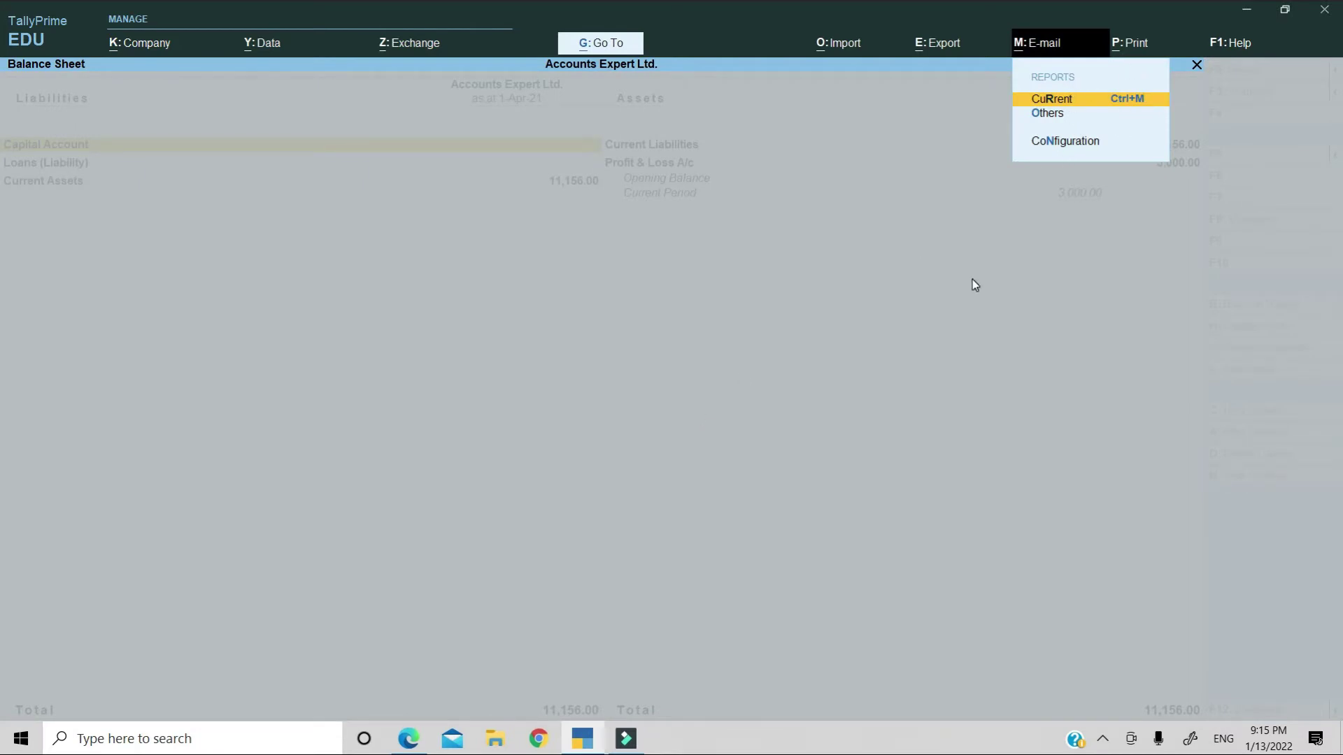
Choose the saved Gmail profile from List of Profiles as the E-mail from sender.
key(Return)
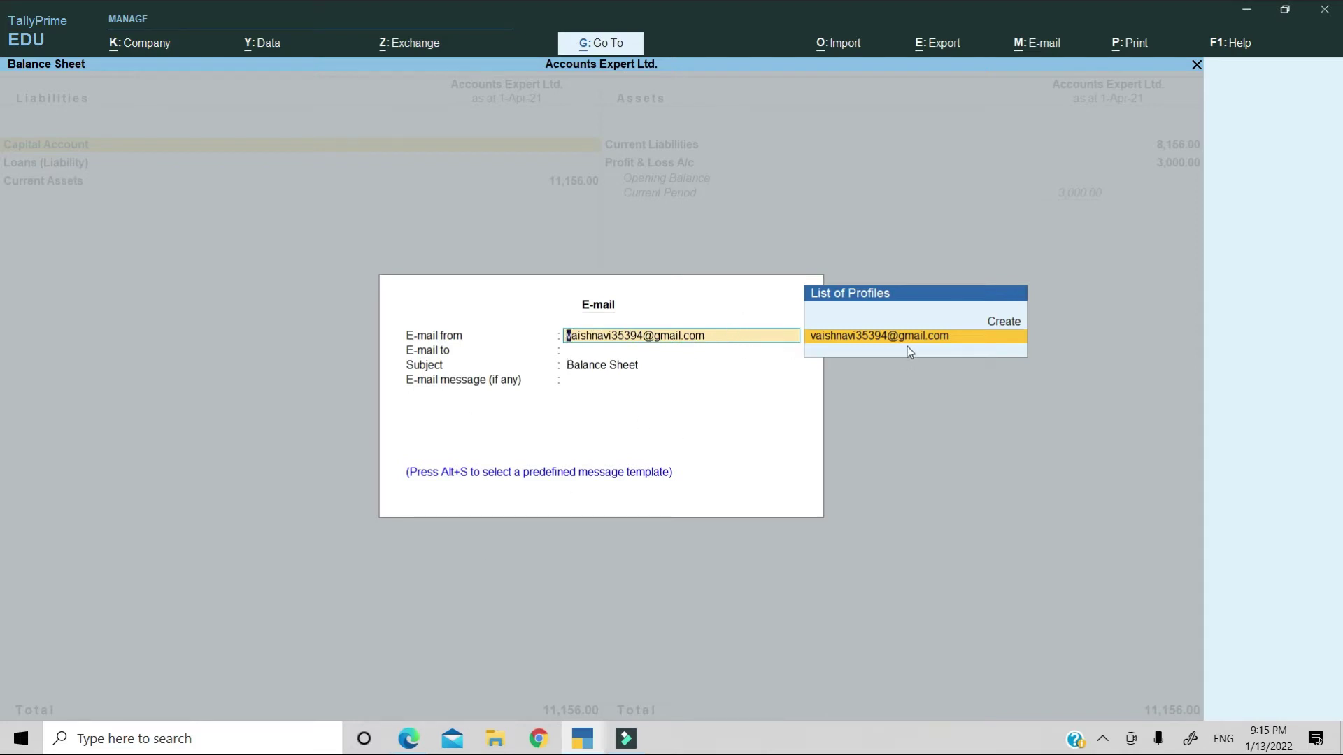
key(Up)
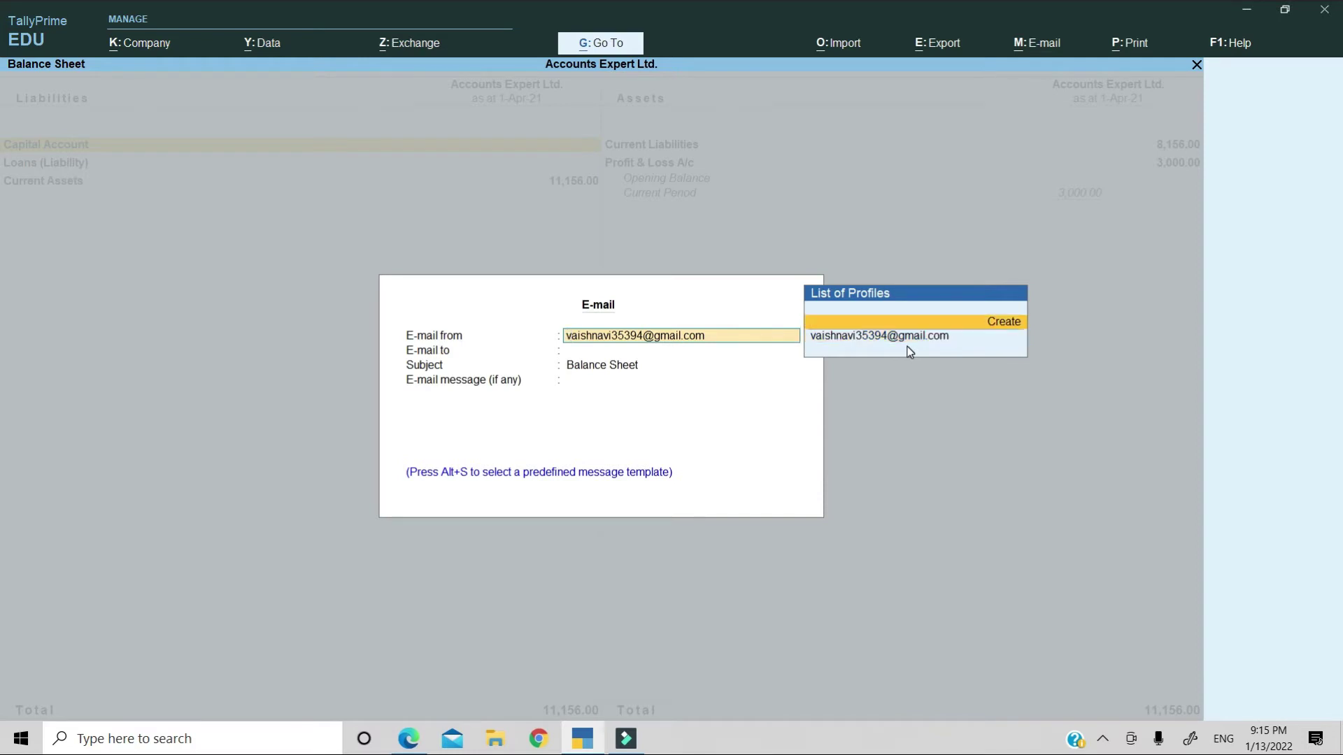
key(Down)
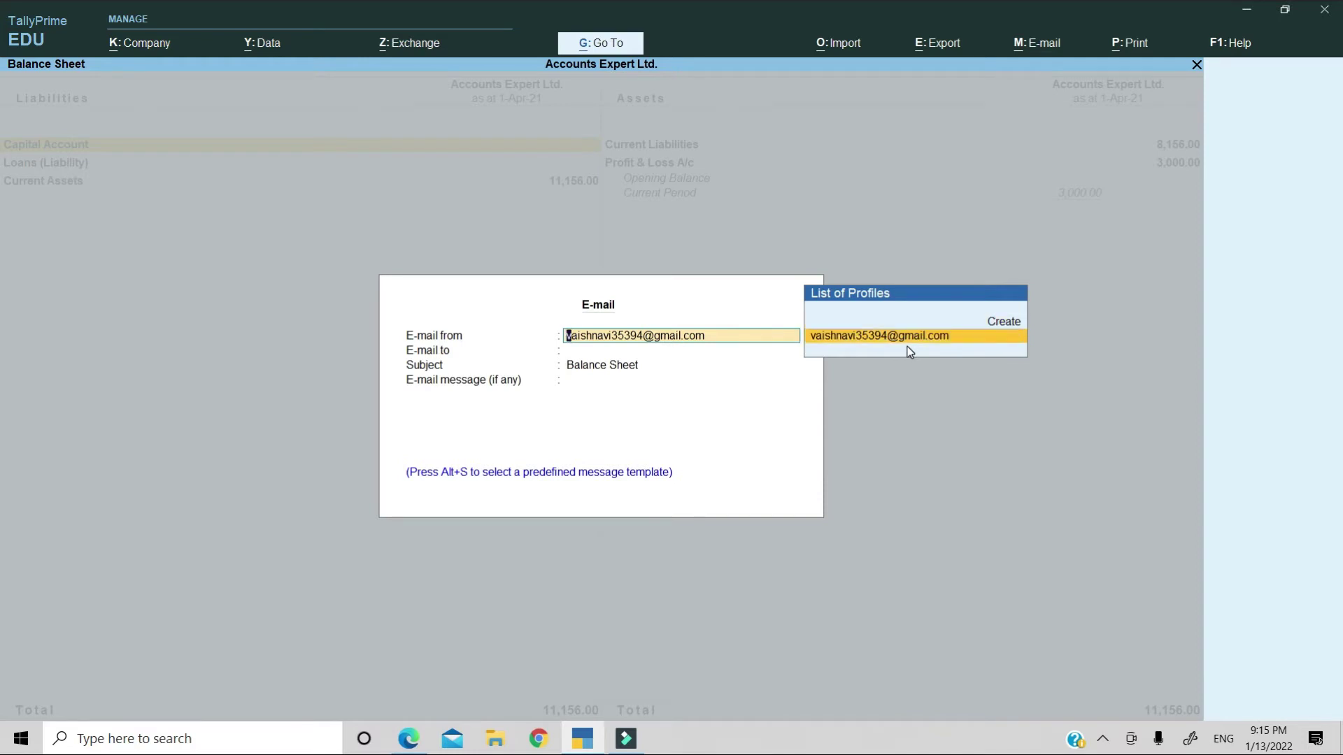
key(Return)
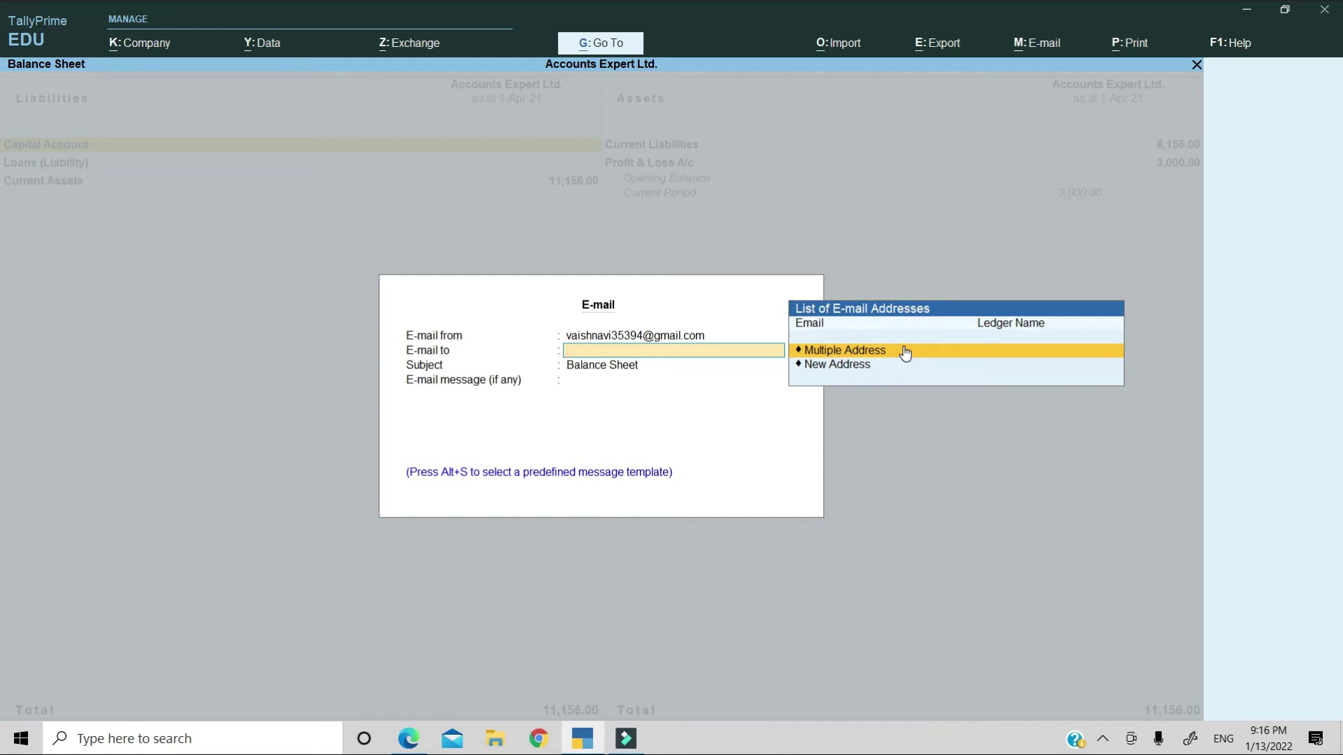
Enter the recipient's Gmail address as a New Address in the E-mail to field.
key(Down)
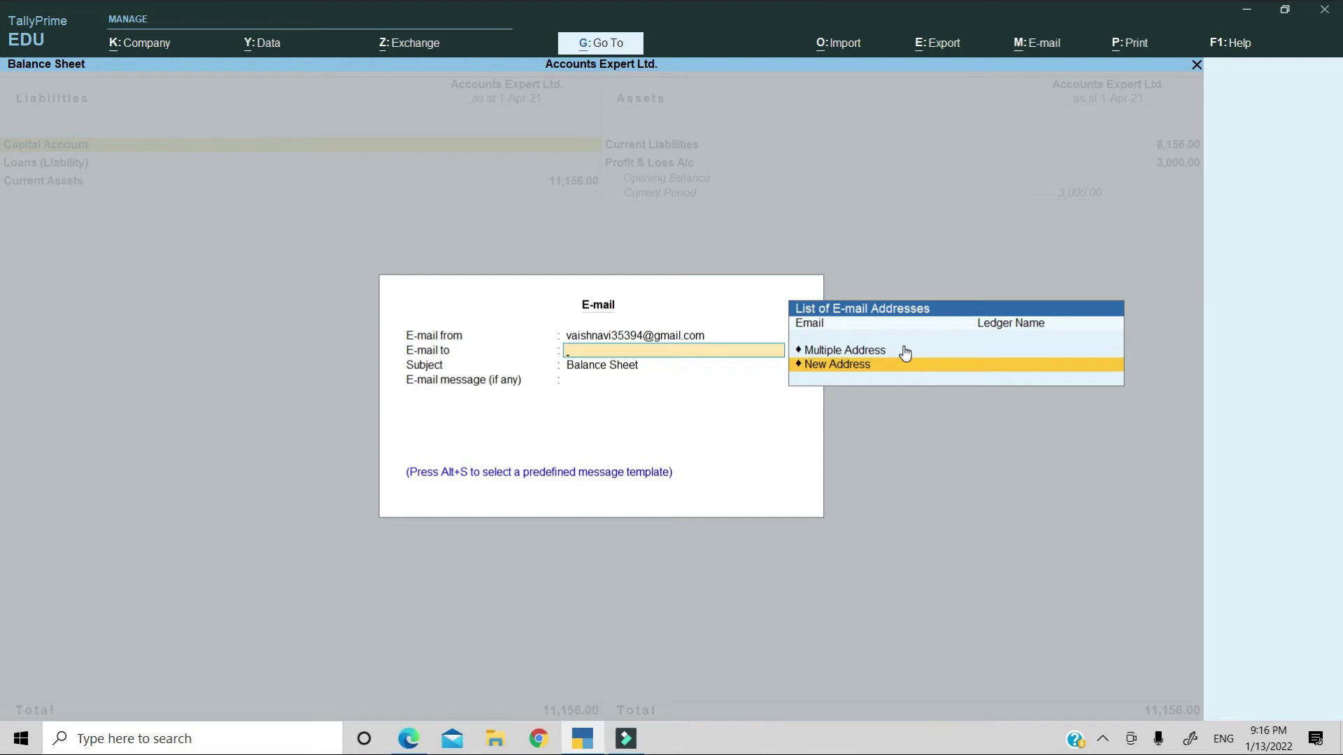
key(Return)
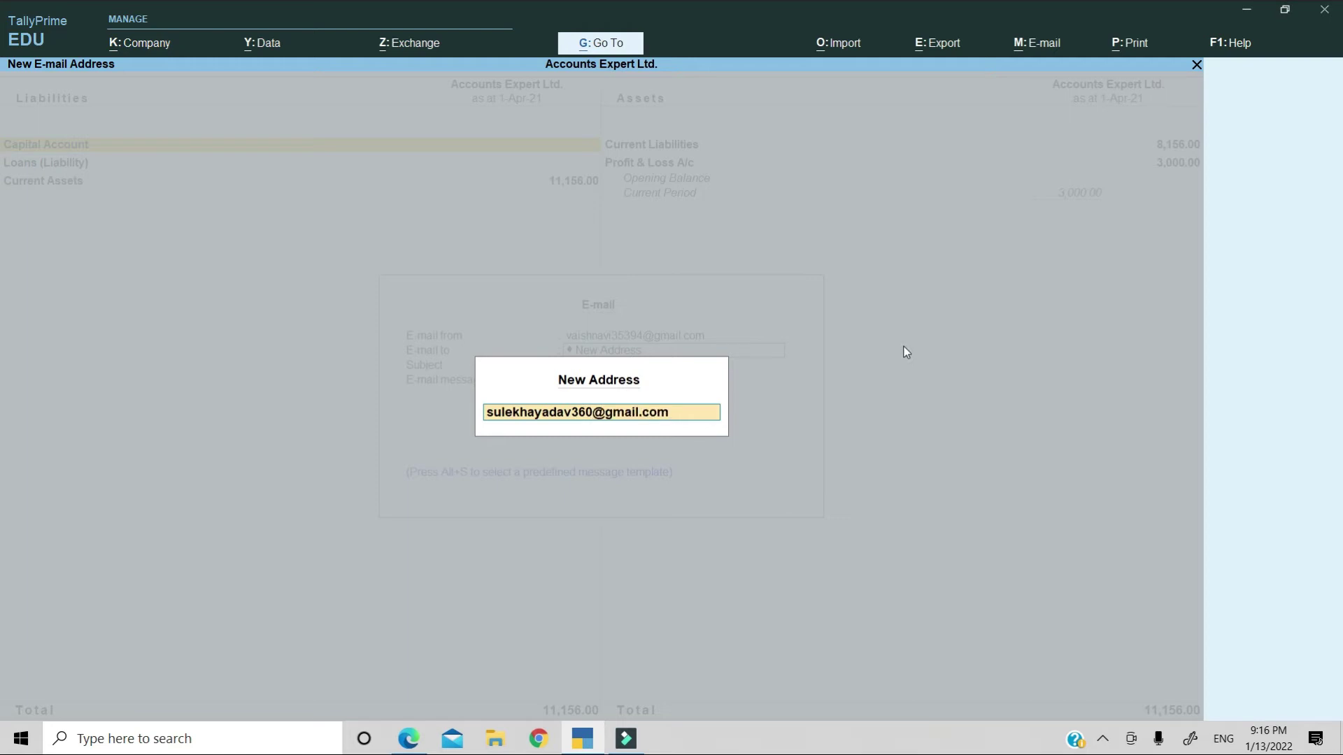
key(Return)
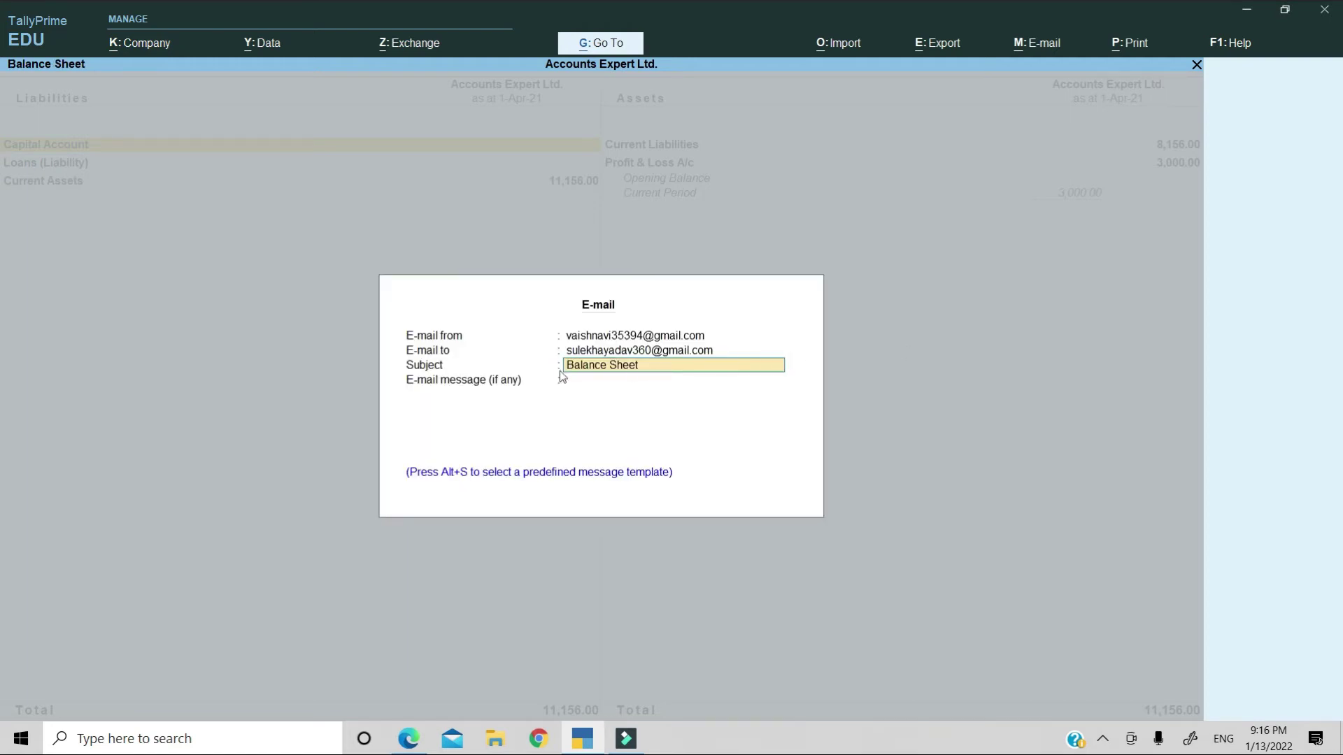
Keep subject Balance Sheet and write the message 'kindly finad the below attachment'.
key(Return)
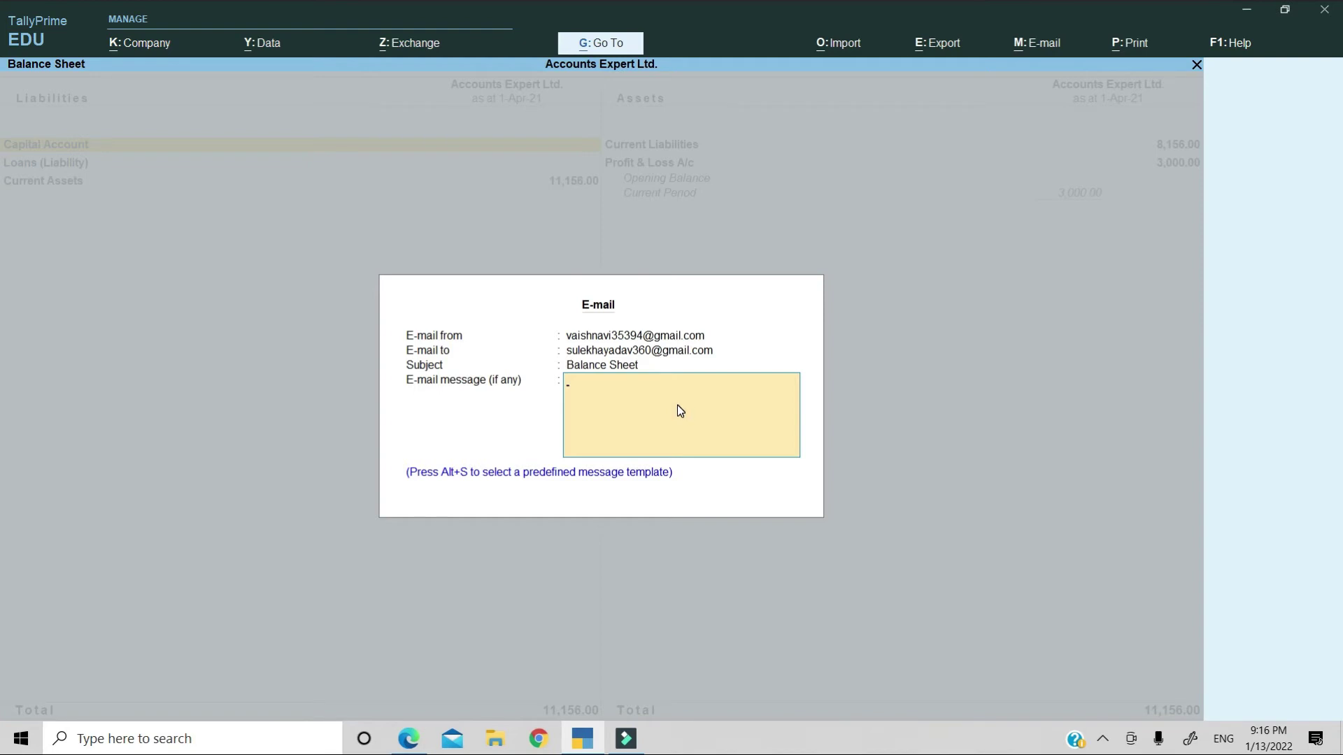
text(kindly finad the below attachment)
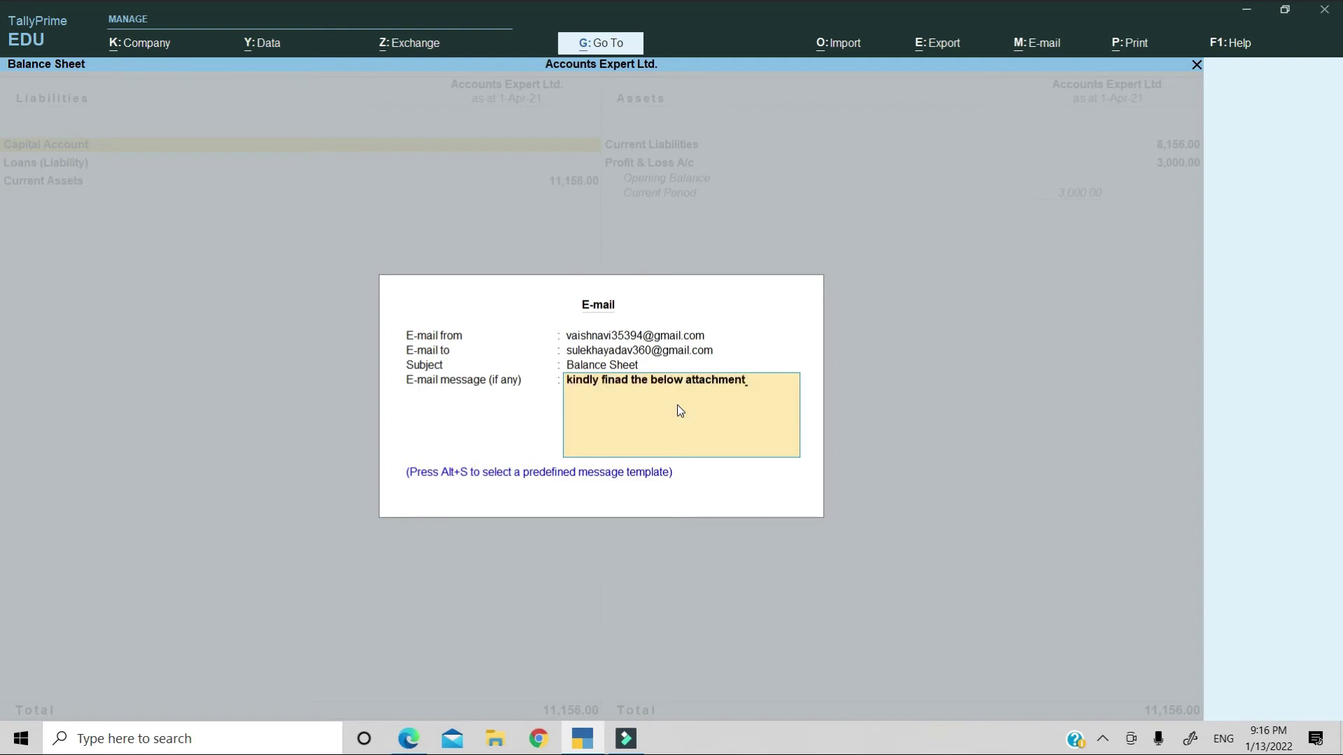
key(Return)
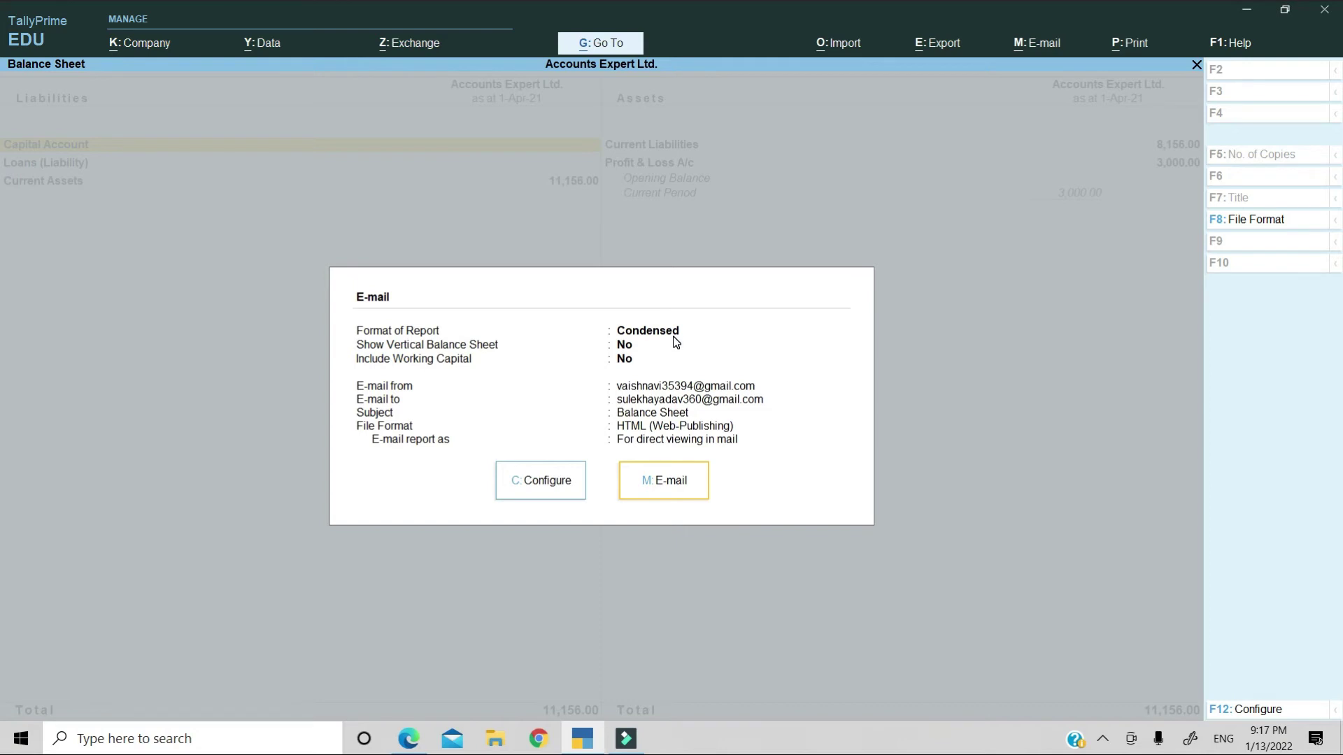
Set Format of Report to Detailed in the e-mail configuration.
key(Left)
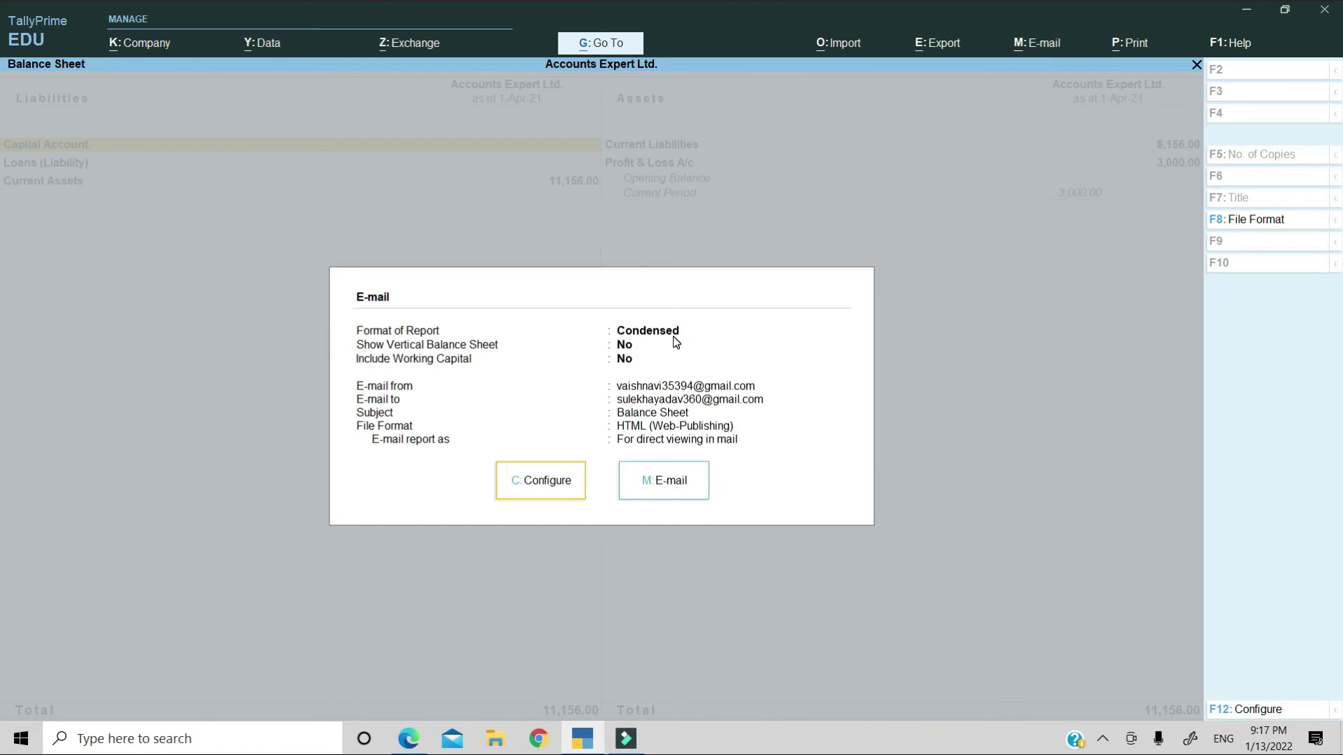
key(Return)
key(Down)
key(Down)
key(Down)
key(Down)
key(Up)
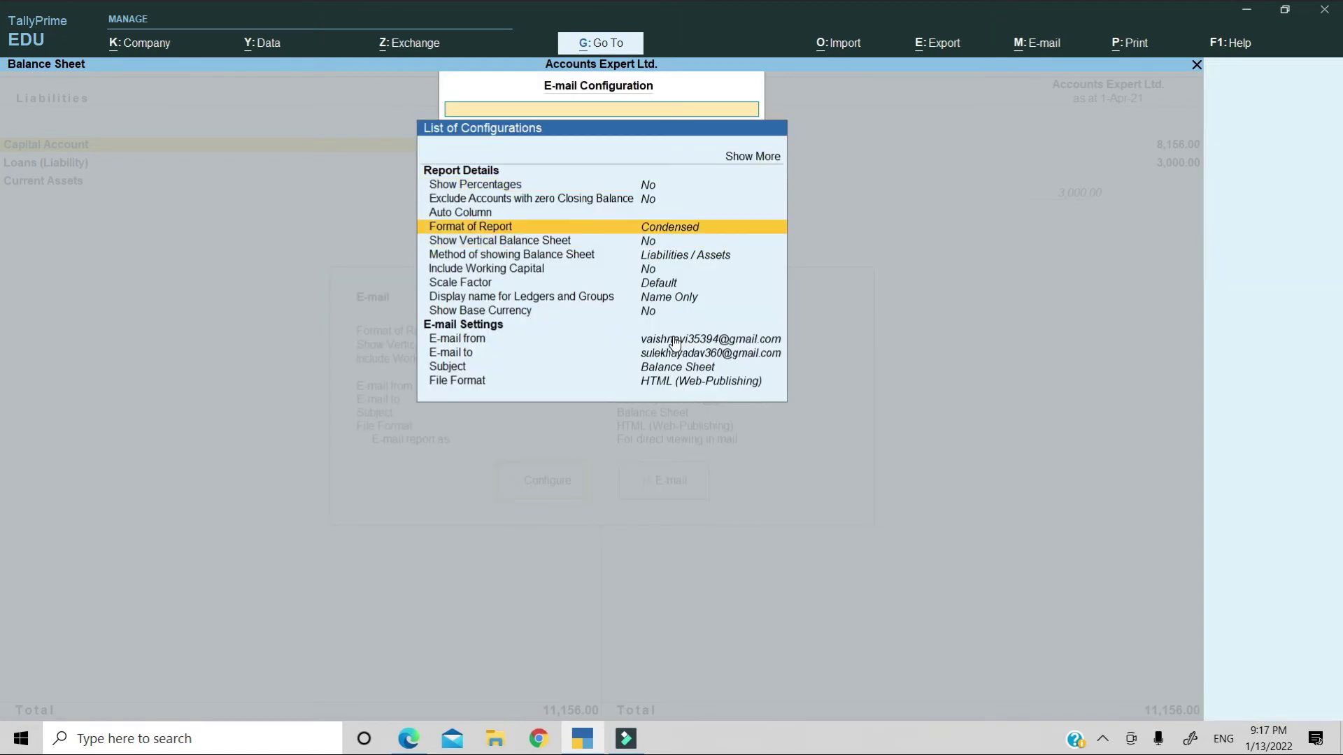
key(Down)
key(Up)
key(Return)
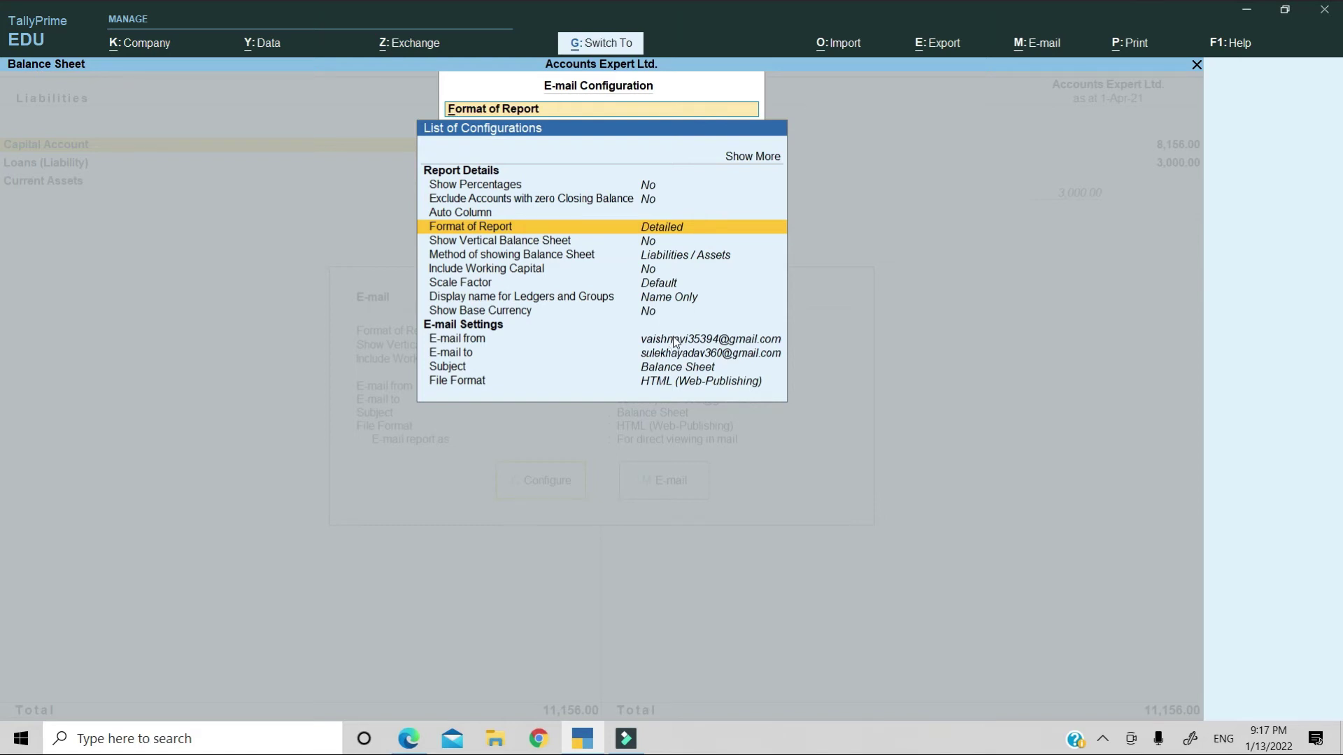
key(Escape)
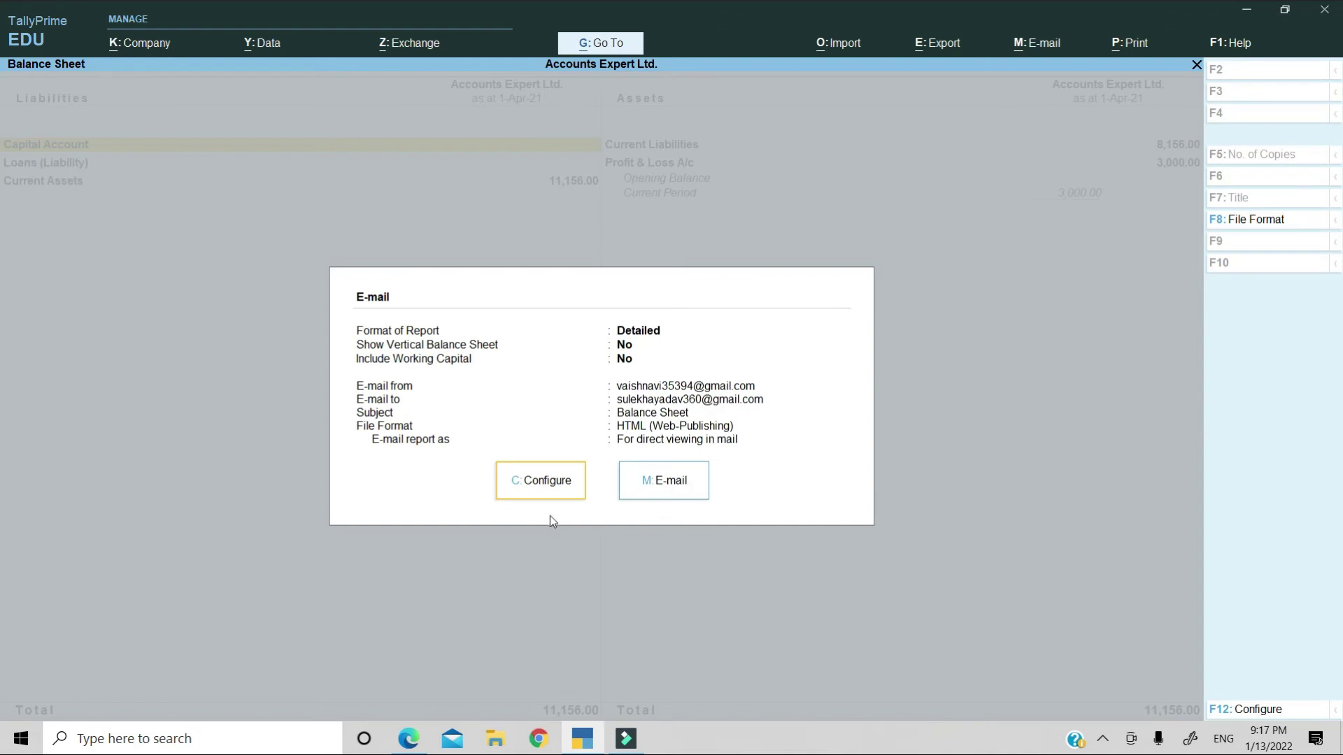
Send the Balance Sheet e-mail, entering the sender account's password.
key(Right)
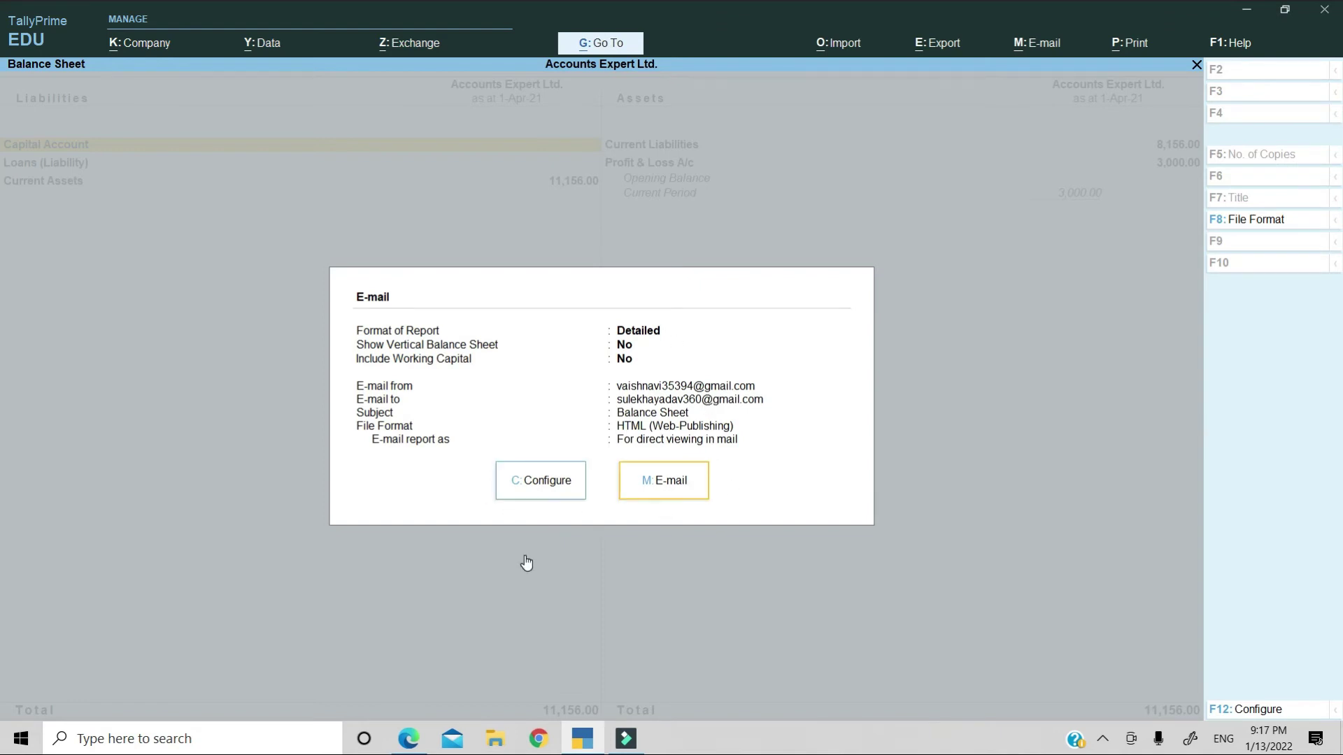
key(Return)
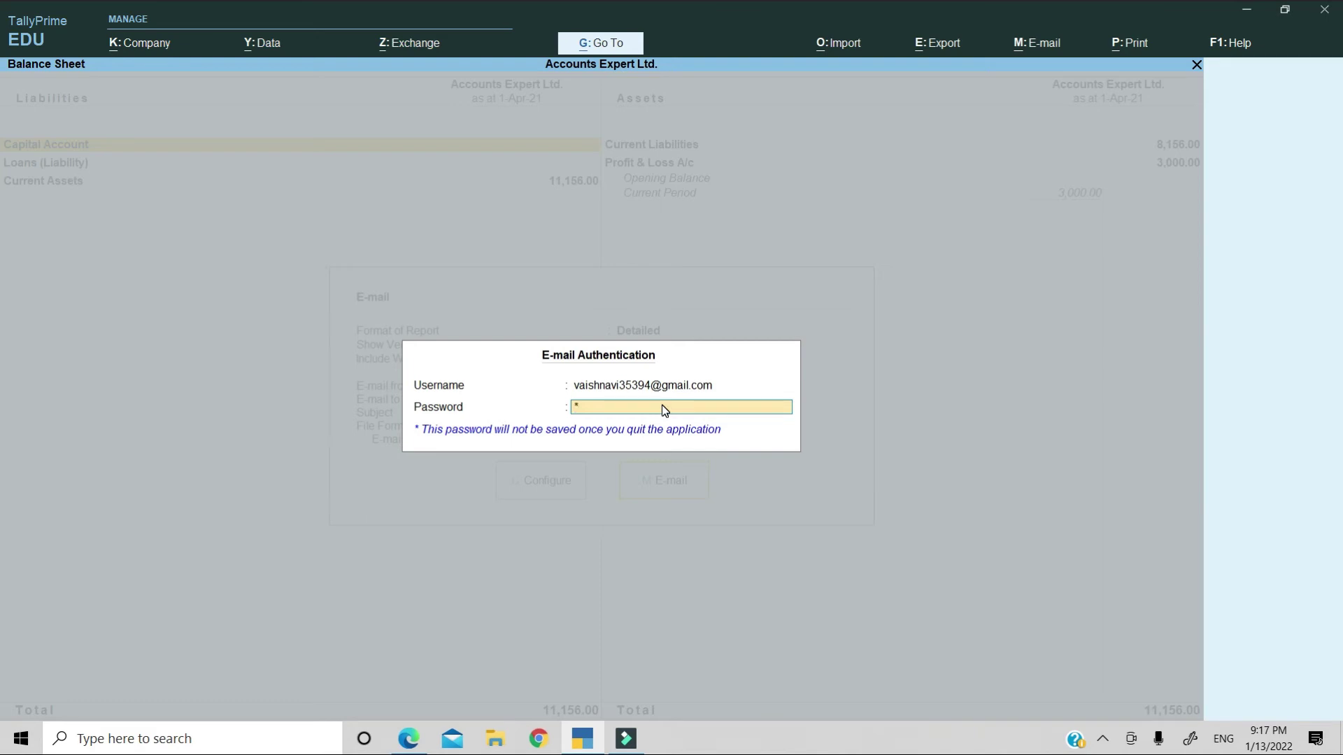
key(Return)
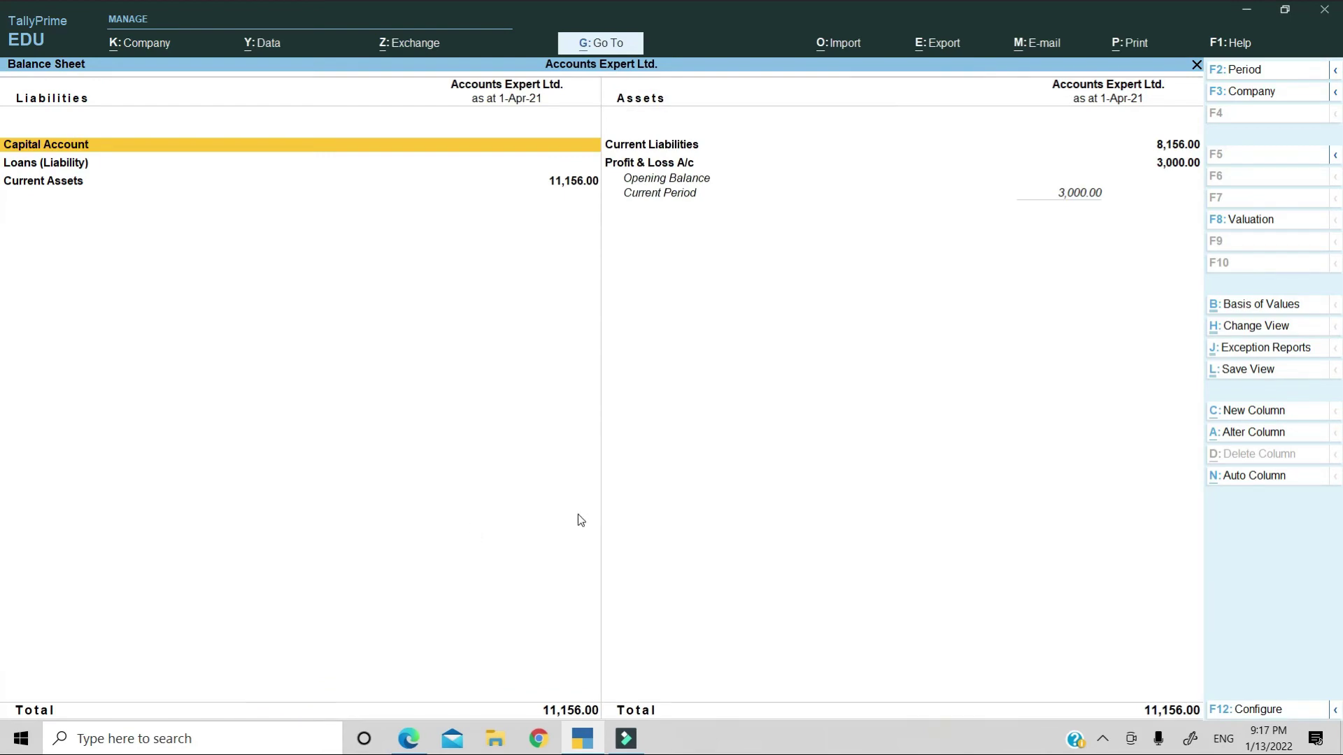
Sign in as the recipient in Edge and open the received Balance Sheet e-mail to view the report.
click(408, 739)
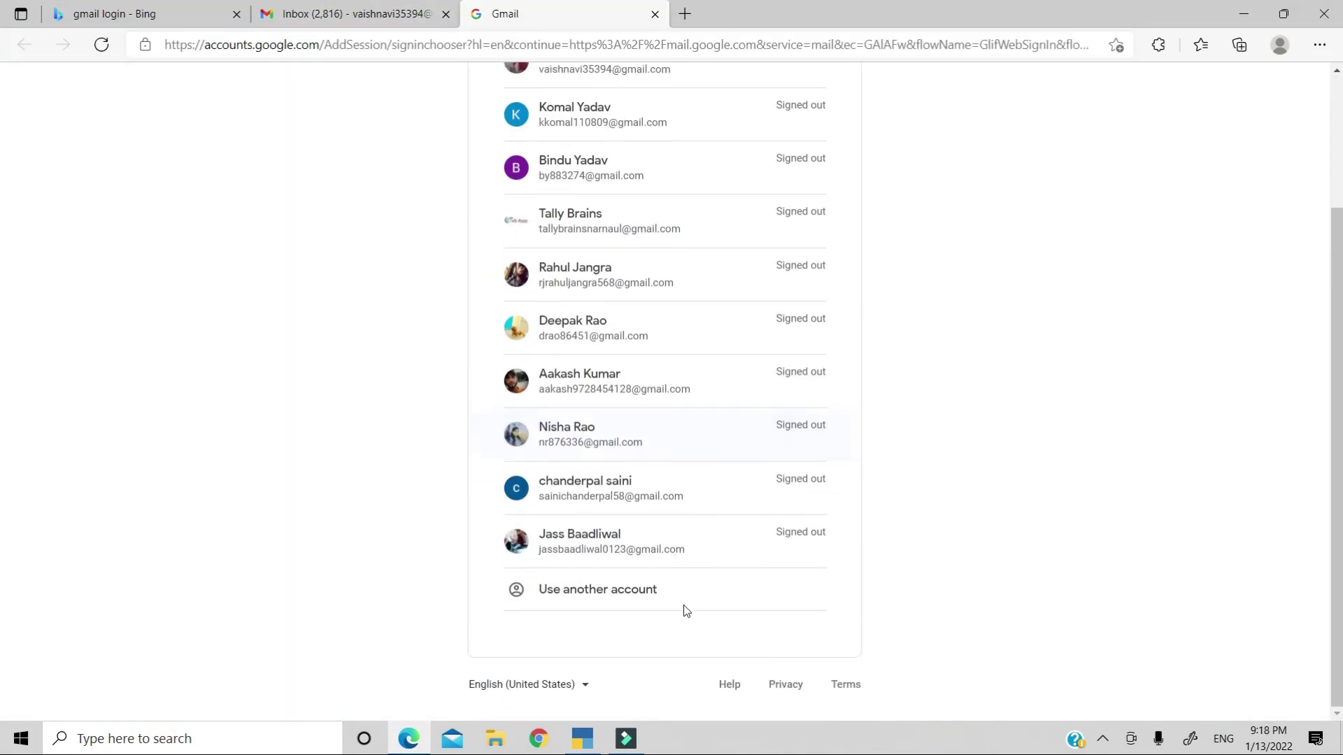
click(631, 599)
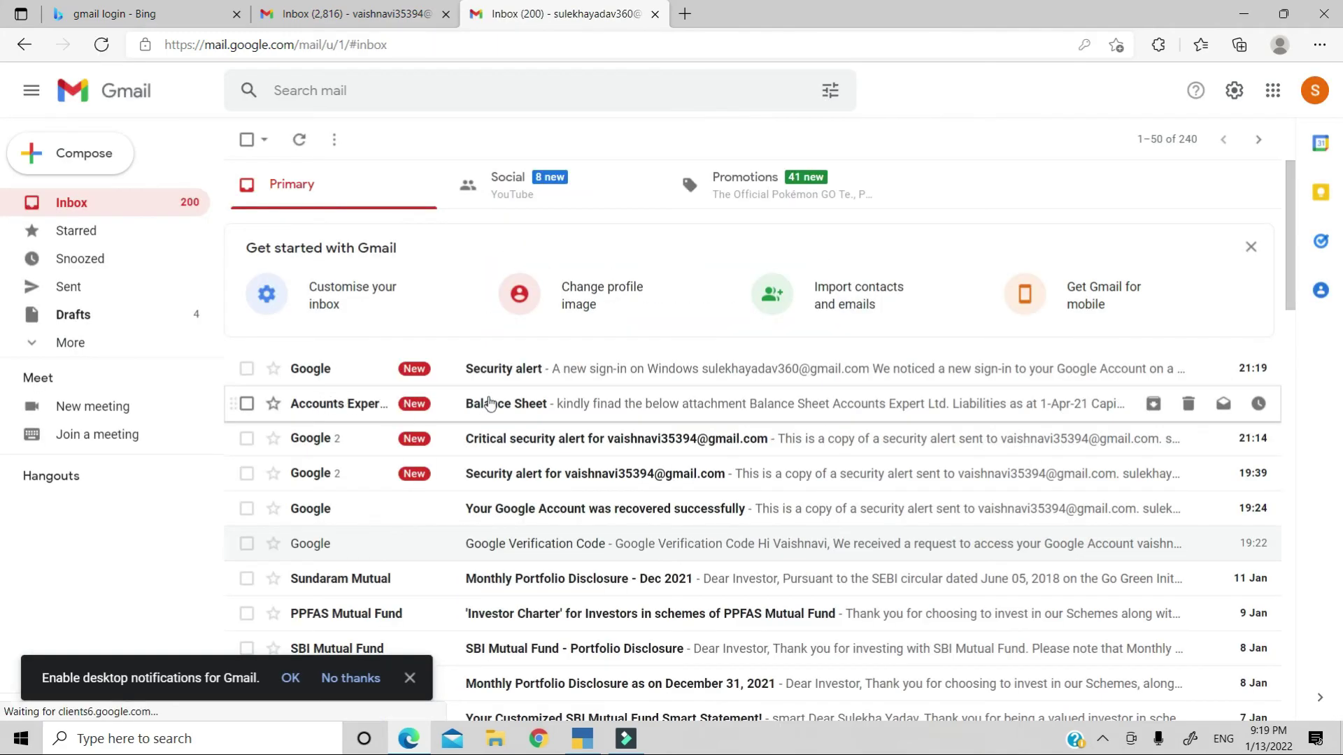
click(484, 403)
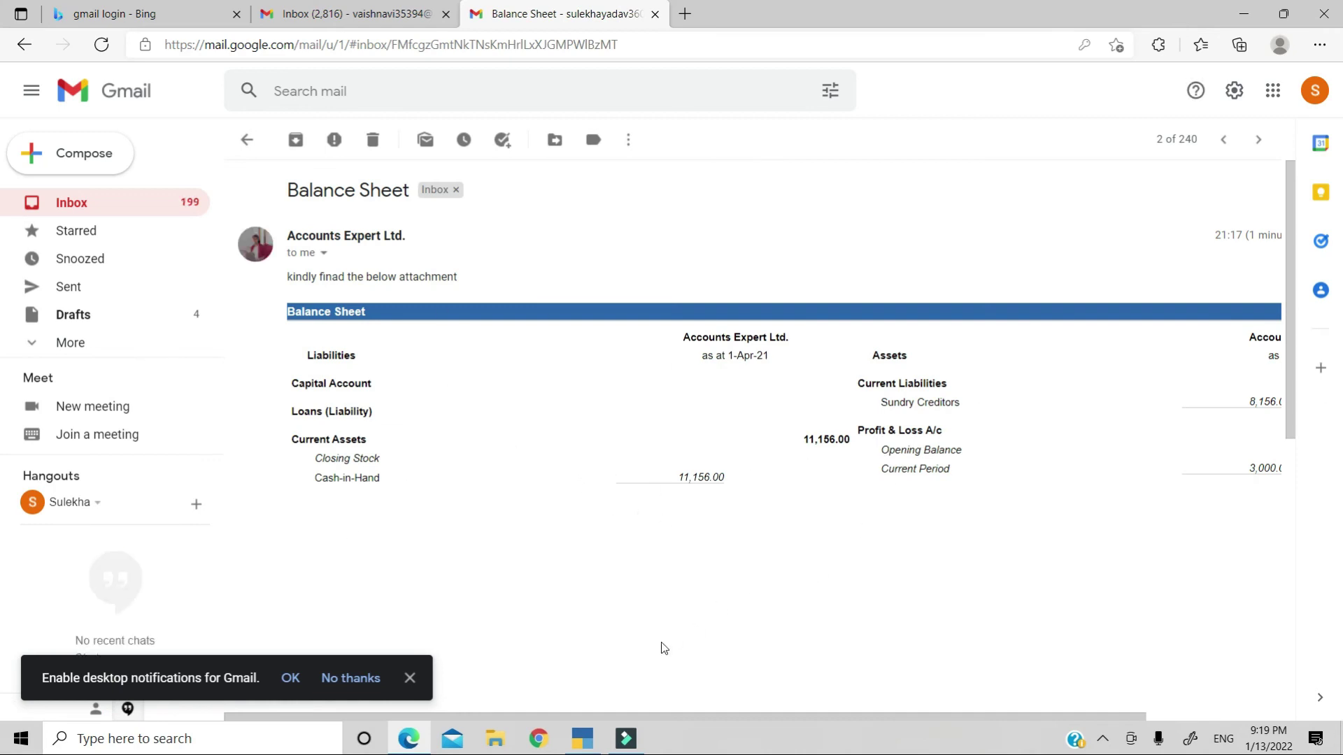
scroll(869, 600, right, 3)
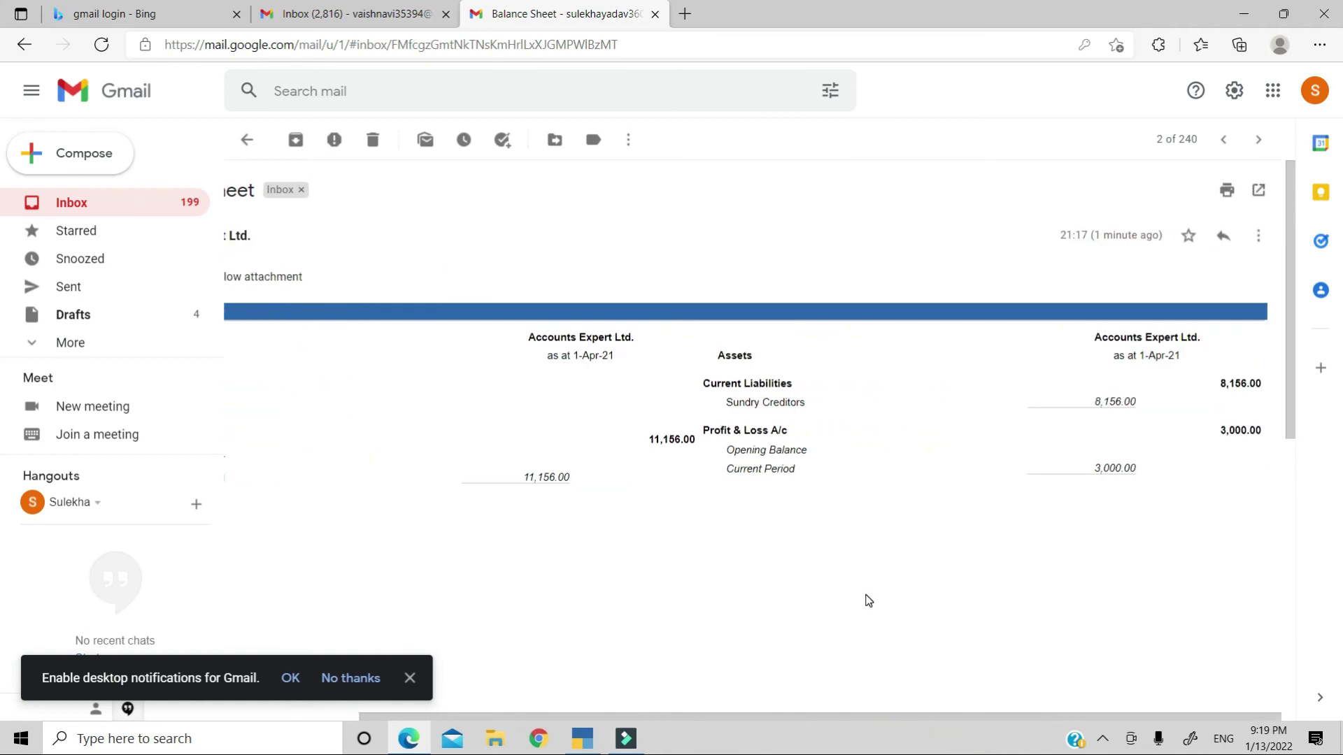
scroll(868, 601, left, 3)
scroll(868, 600, right, 3)
scroll(696, 563, left, 3)
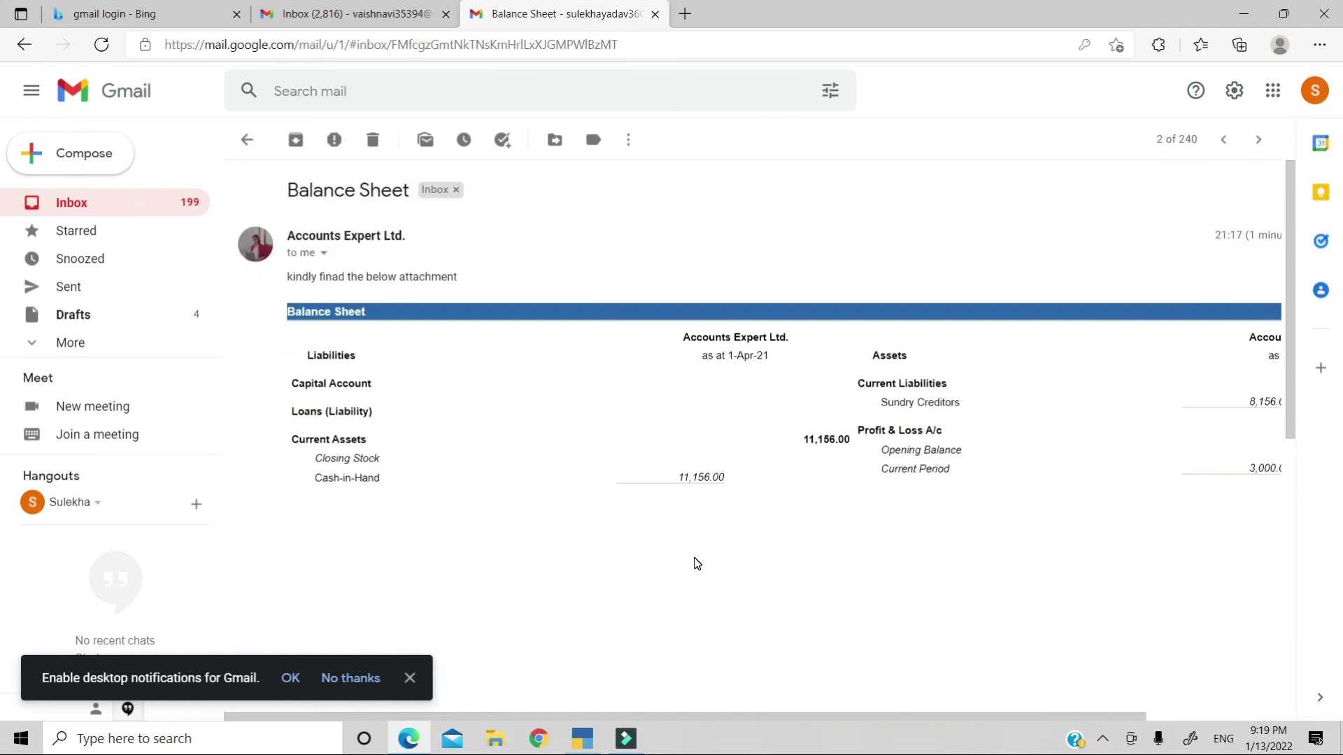
scroll(937, 521, right, 3)
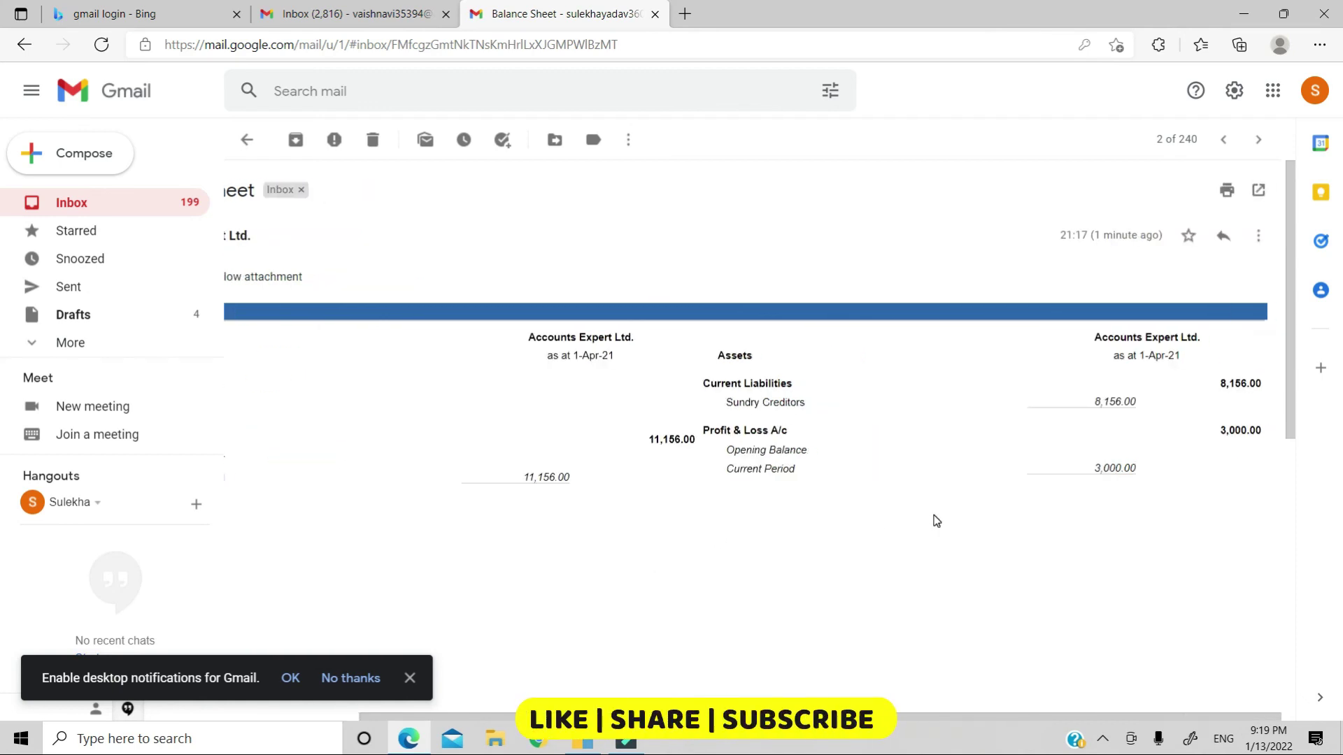
scroll(936, 522, left, 3)
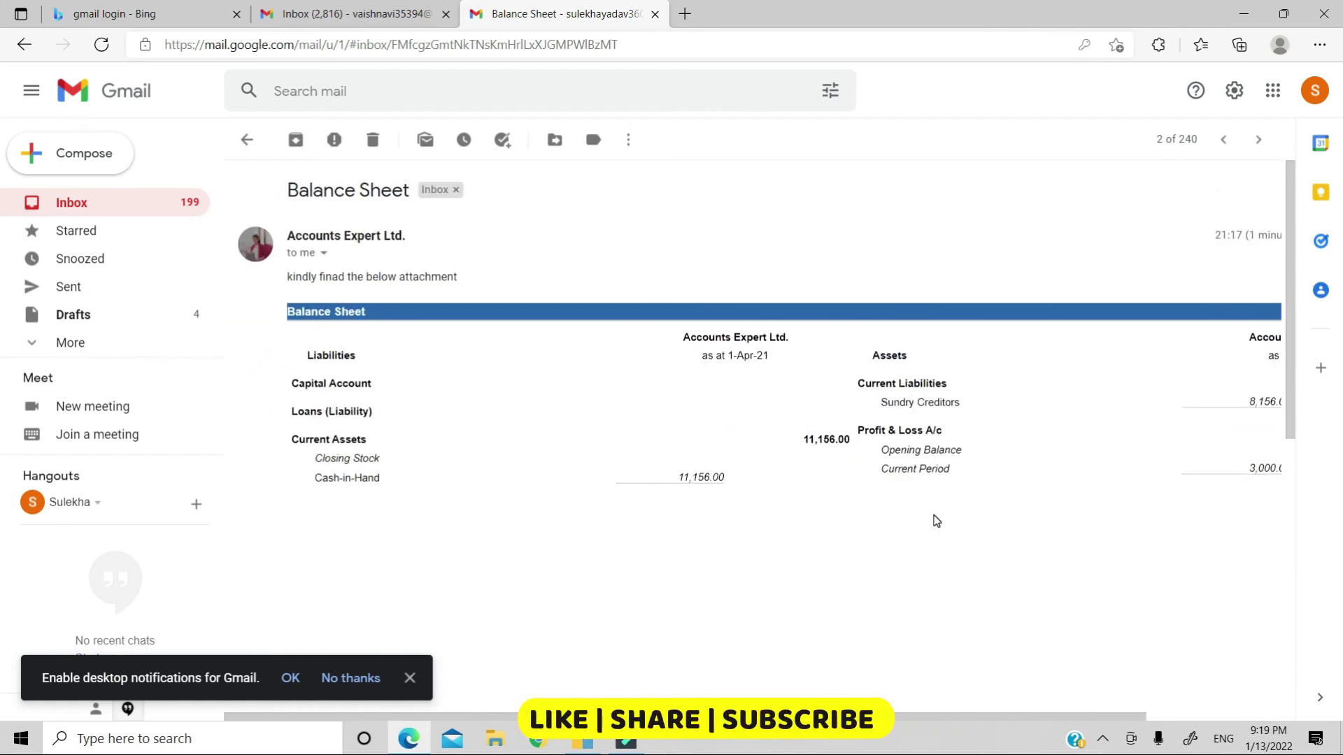